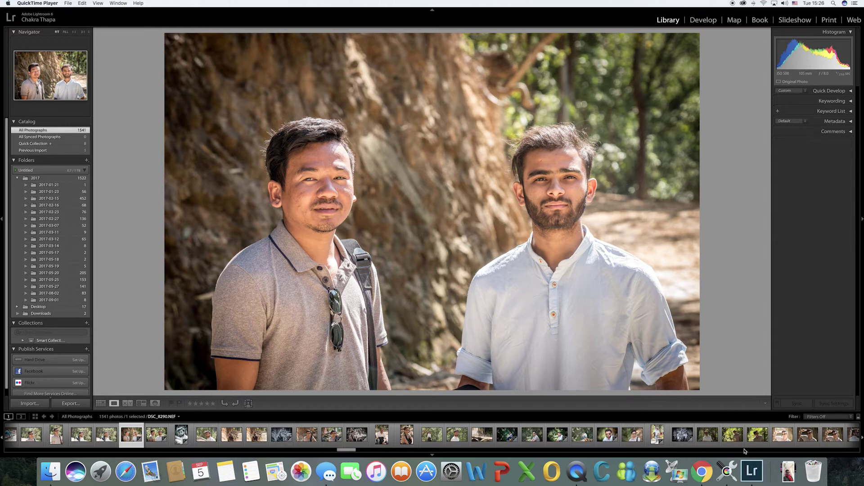
Bring Lightroom to the front, showing the two-men portrait in the Library module.
left_click(750, 470)
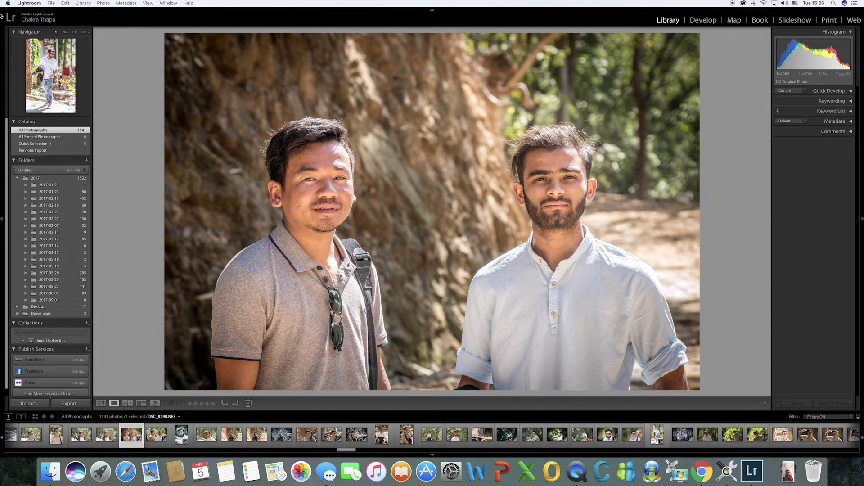
left_click(50, 3)
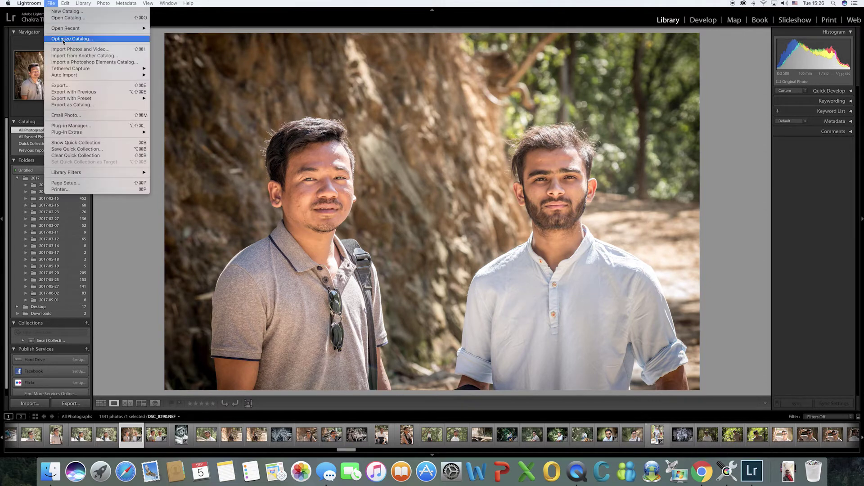
left_click(77, 50)
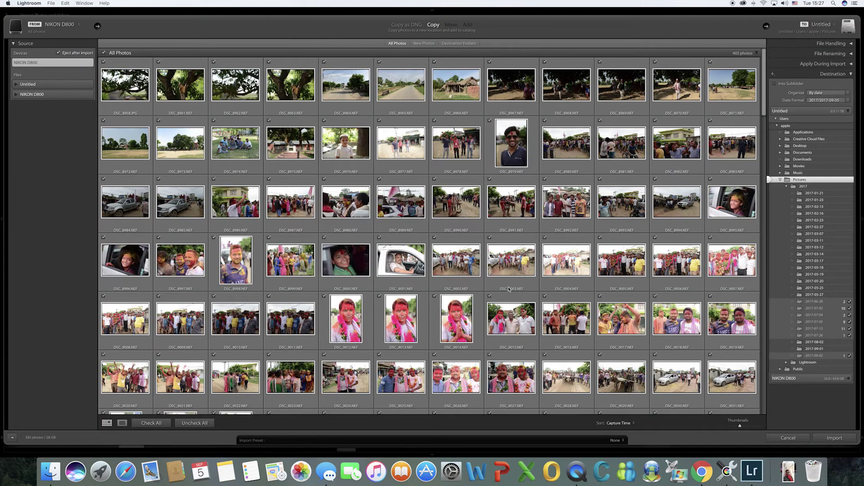
scroll(509, 289, "down", 10)
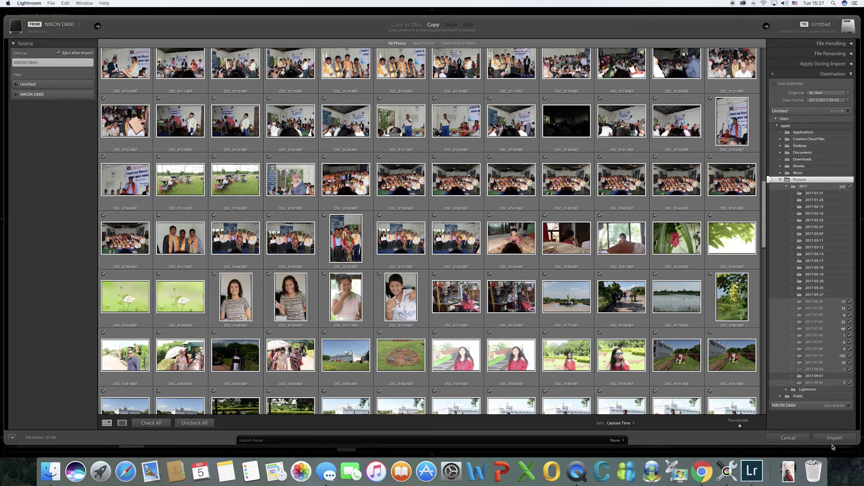
scroll(323, 281, "down", 5)
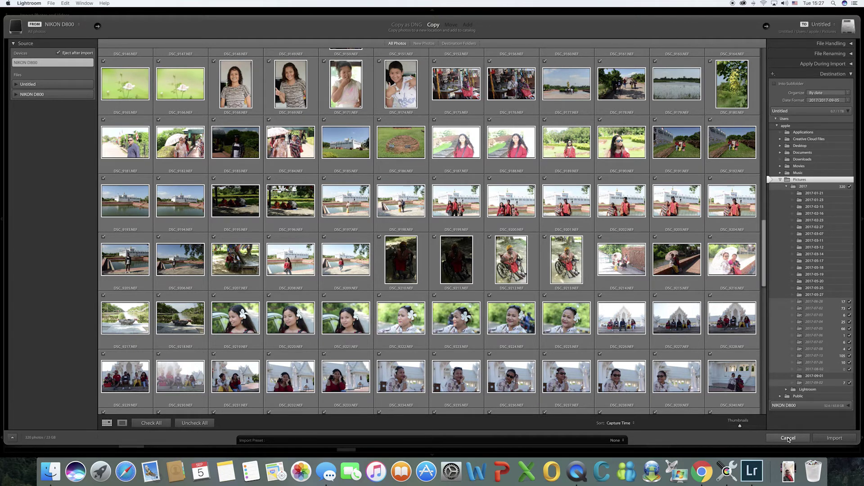
left_click(788, 438)
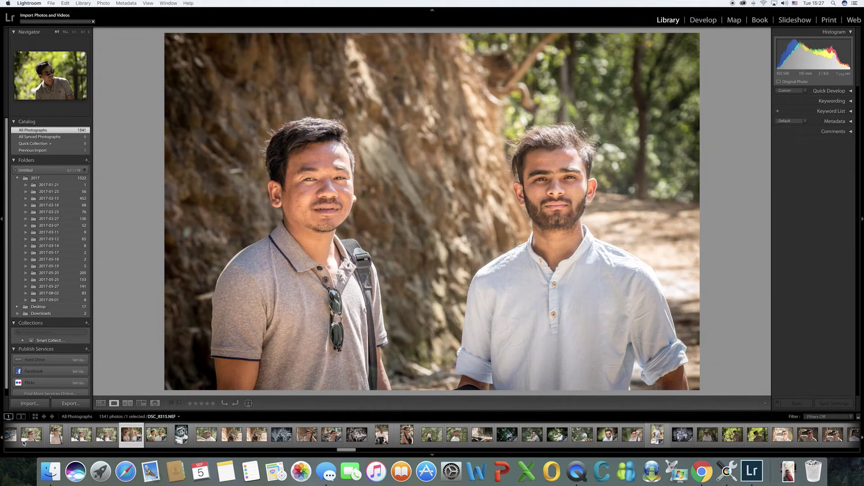
Select the bearded man's portrait DSC_8289.NEF and switch to the Develop module.
left_click(111, 440)
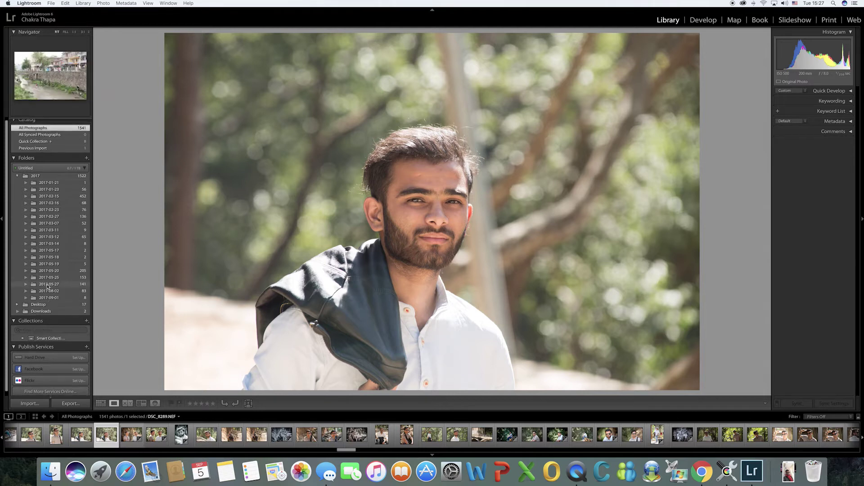
scroll(47, 286, "down", 1)
scroll(47, 286, "up", 1)
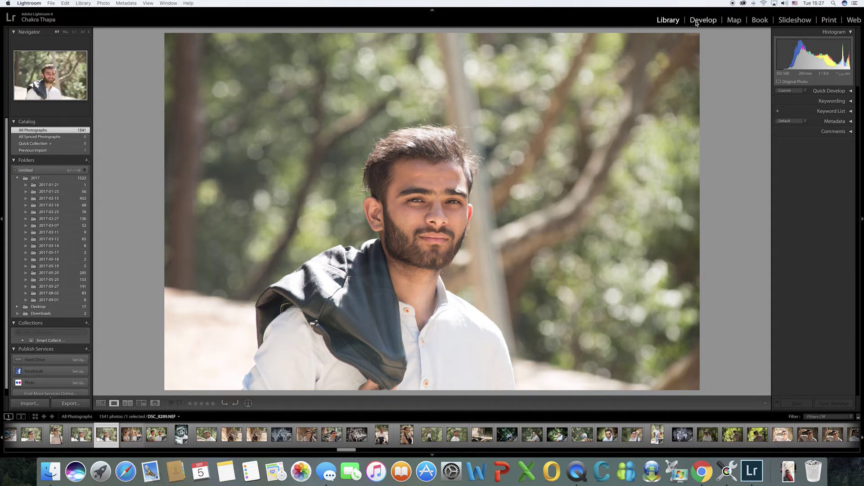
left_click(696, 22)
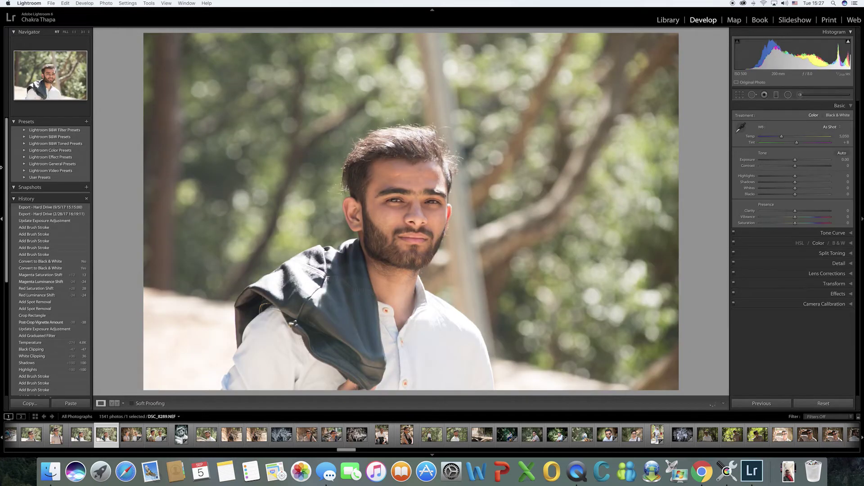
Preview an earlier History state, then reset the photo to its As Shot original.
scroll(37, 286, "down", 10)
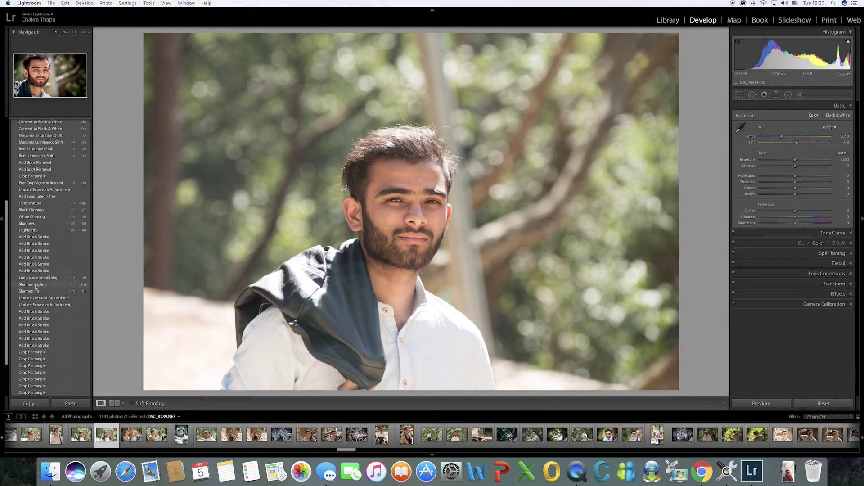
scroll(37, 287, "up", 6)
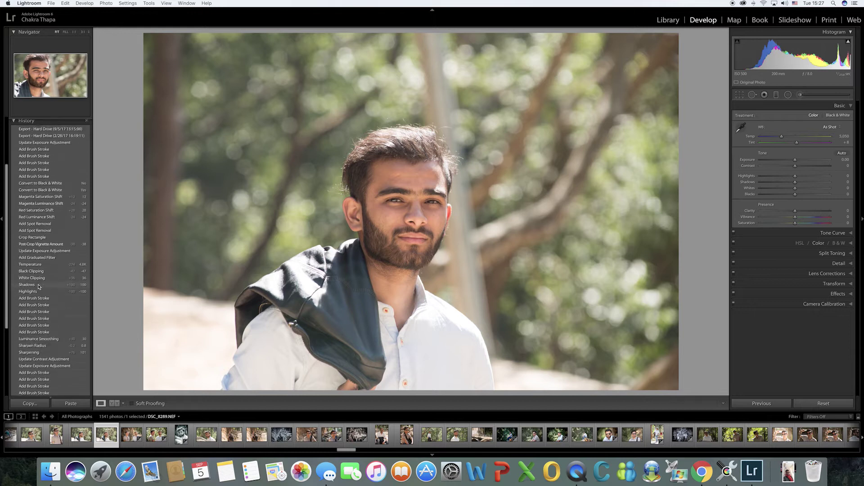
scroll(39, 287, "up", 3)
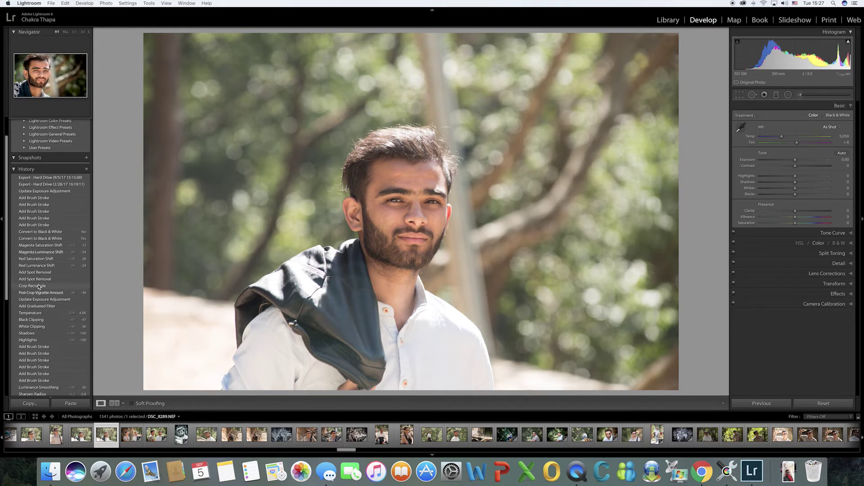
left_click(34, 201)
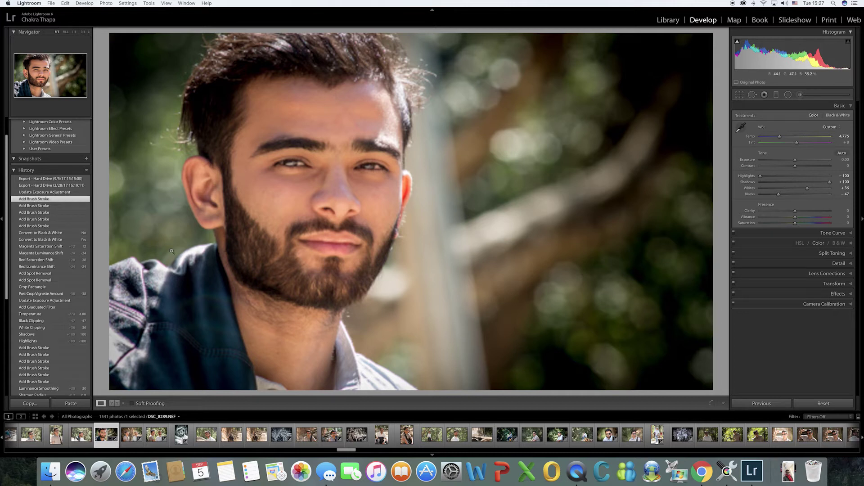
scroll(36, 242, "down", 8)
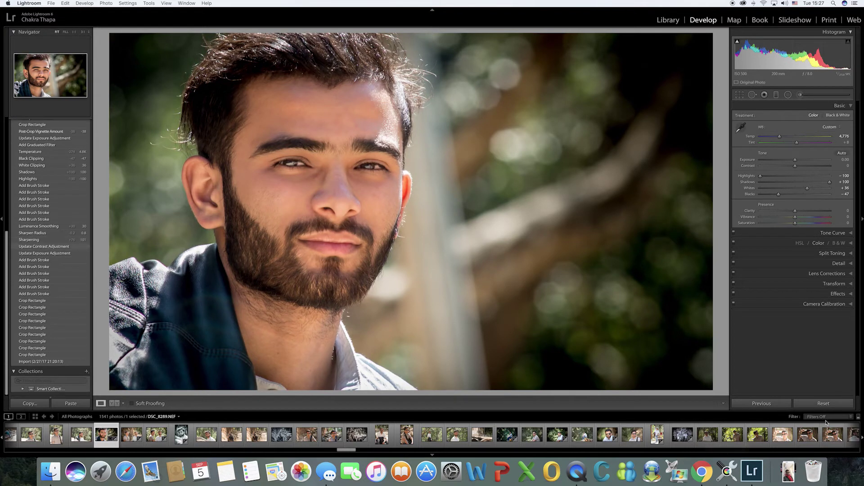
left_click(824, 404)
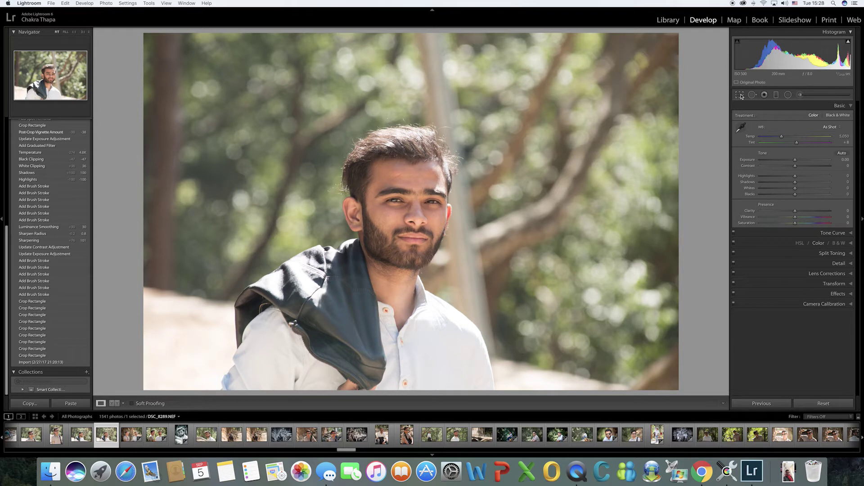
Crop DSC_8289.NEF tightly around the man's head and shoulders and apply the crop.
left_click(739, 95)
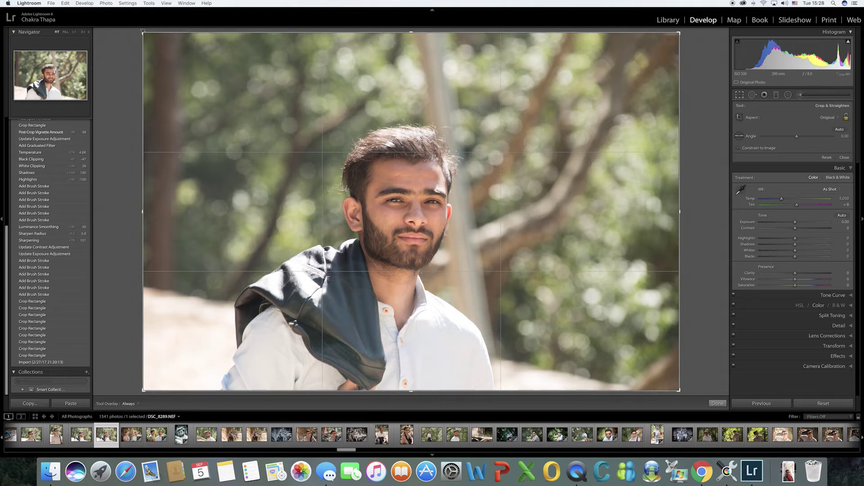
left_click_drag(142, 32, 217, 89)
left_click_drag(338, 143, 374, 185)
left_click_drag(410, 90, 414, 103)
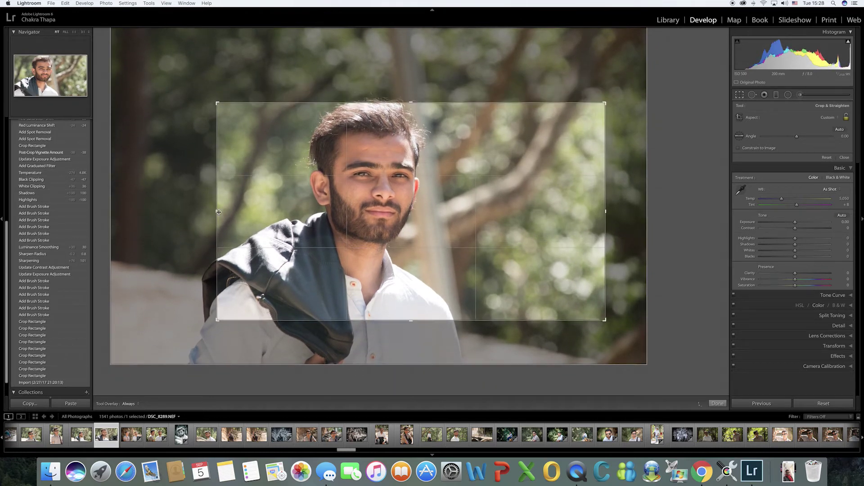
left_click_drag(218, 211, 230, 212)
left_click_drag(413, 321, 414, 315)
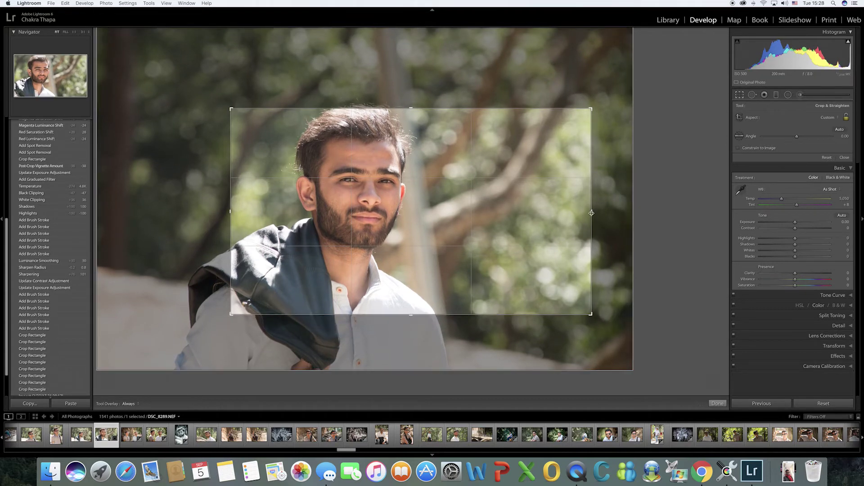
left_click_drag(592, 213, 583, 212)
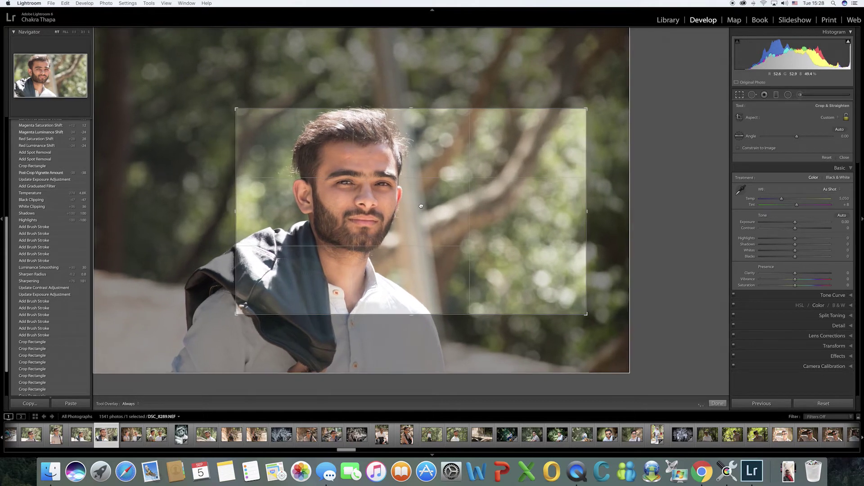
left_click_drag(421, 206, 415, 203)
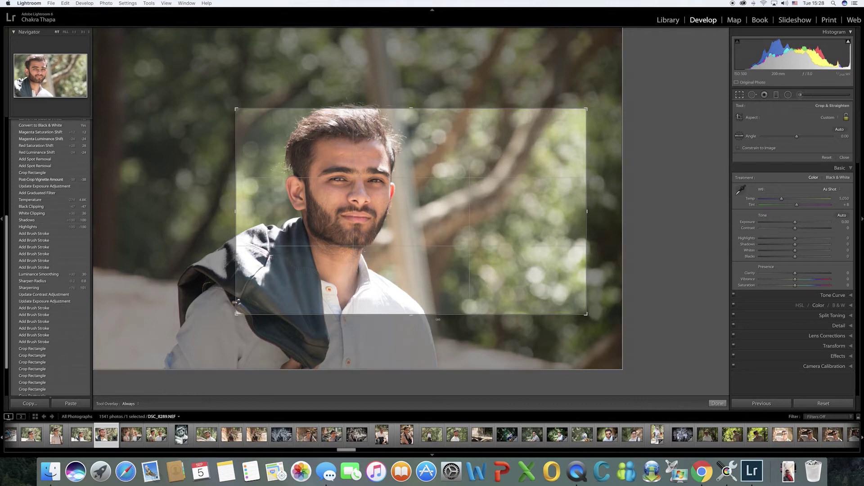
left_click_drag(412, 315, 411, 312)
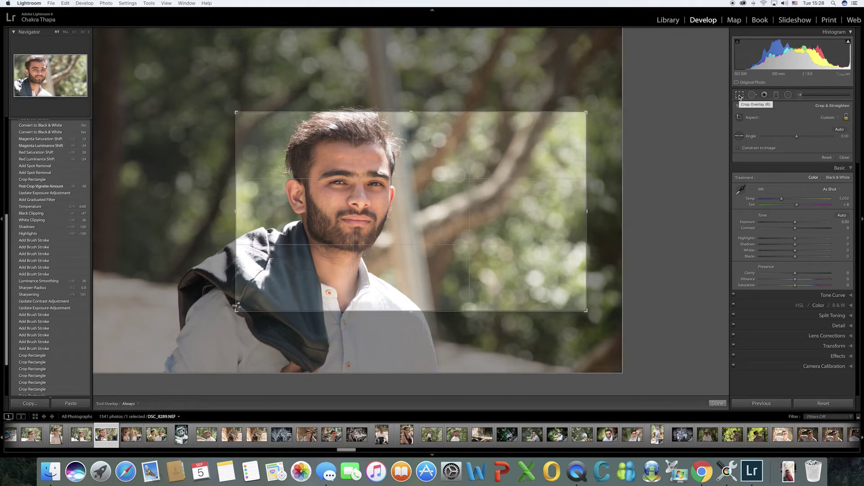
left_click(739, 96)
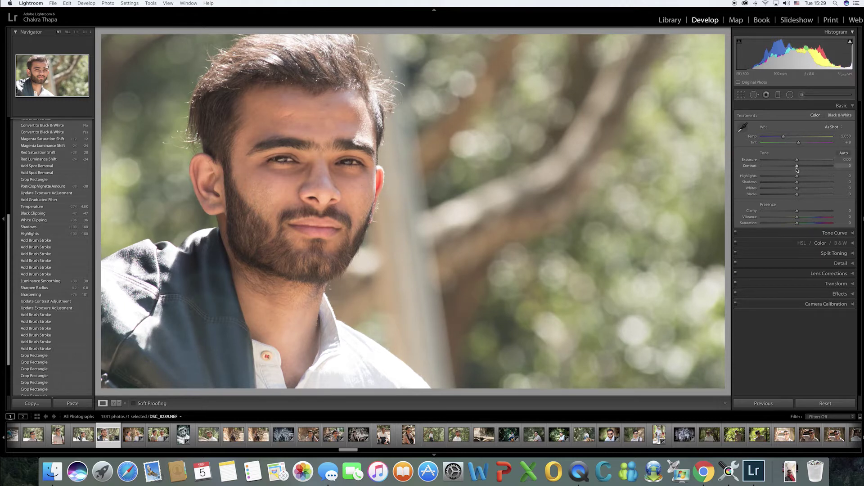
Set Contrast +10, Highlights -68, Shadows +59, then Whites +10 and Blacks -45 using clipping preview.
left_click_drag(796, 167, 799, 167)
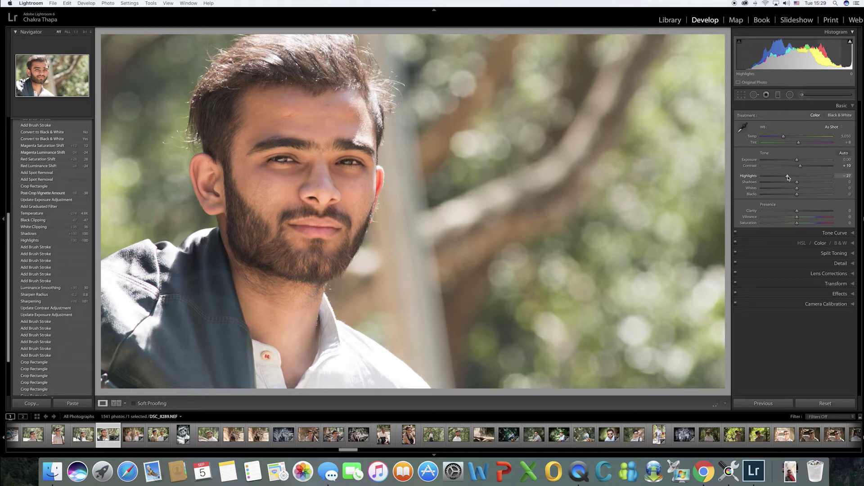
left_click_drag(788, 178, 774, 178)
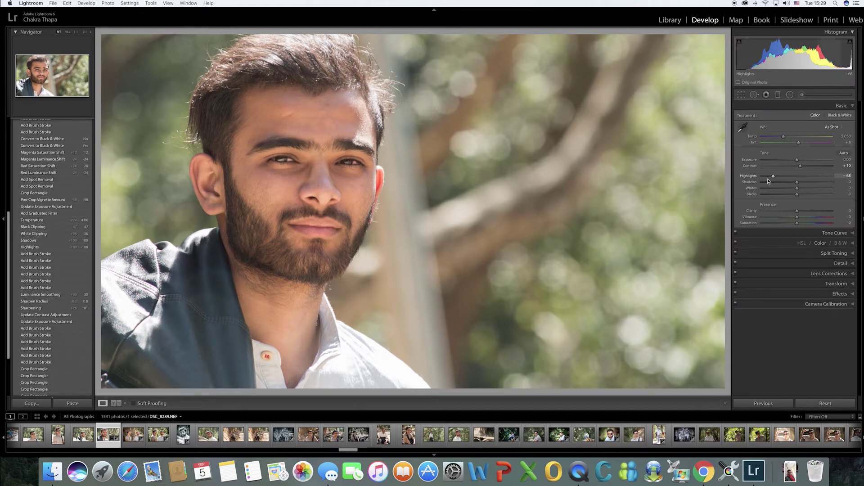
left_click_drag(800, 184, 817, 185)
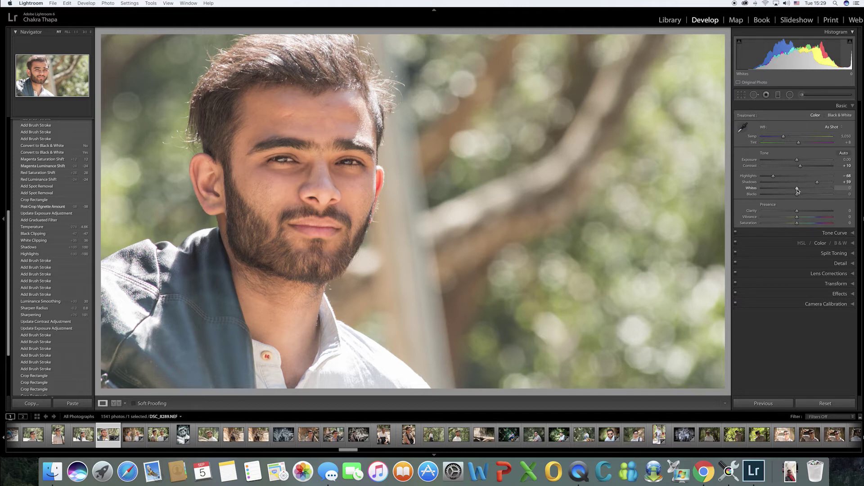
left_click(797, 189, "alt")
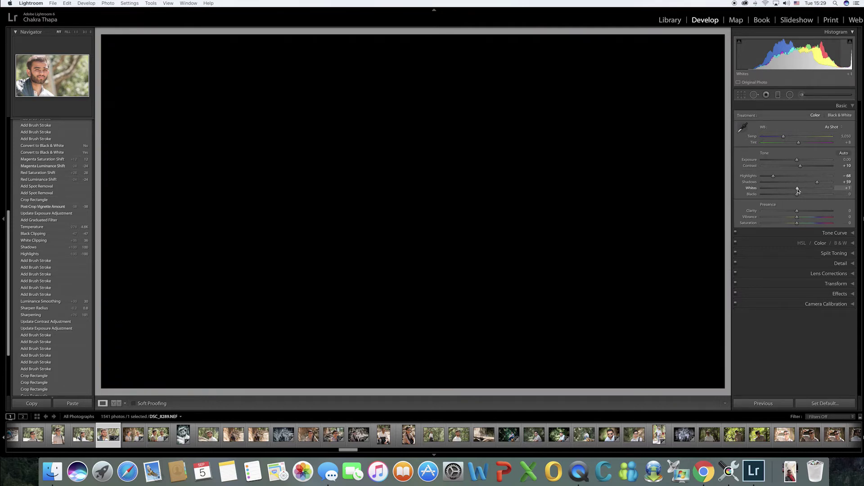
left_click_drag(799, 191, 797, 196)
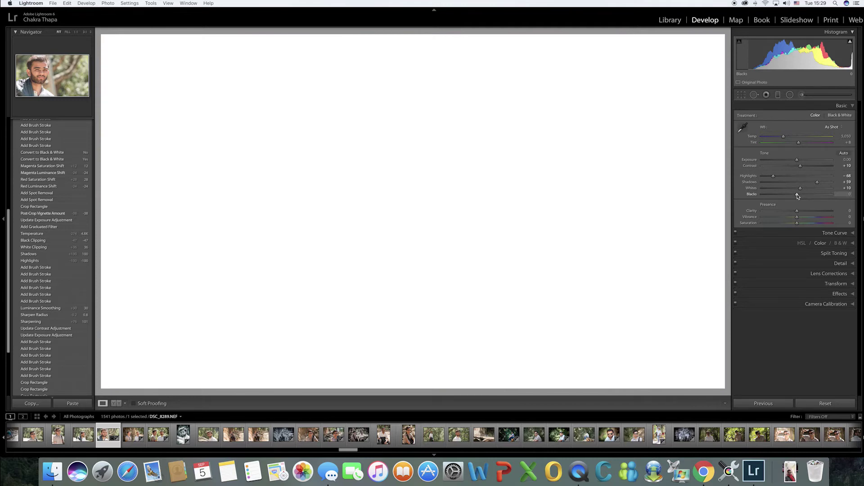
left_click_drag(796, 197, 782, 196)
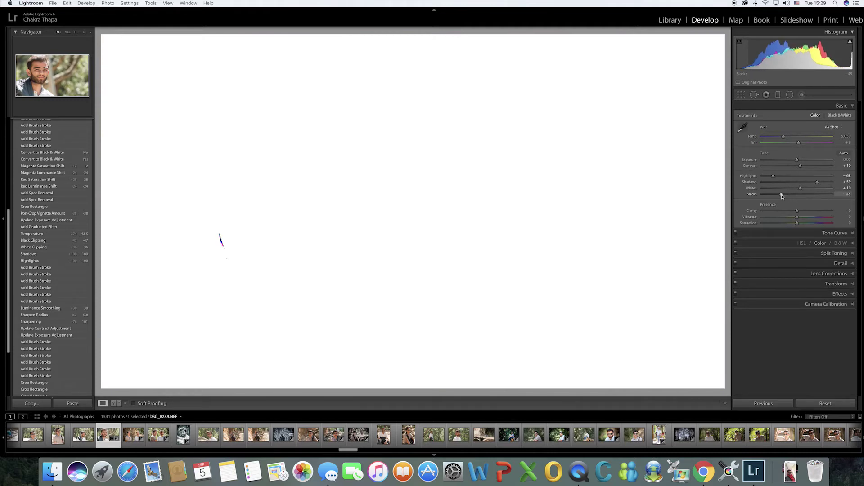
left_click_drag(782, 196, 782, 196)
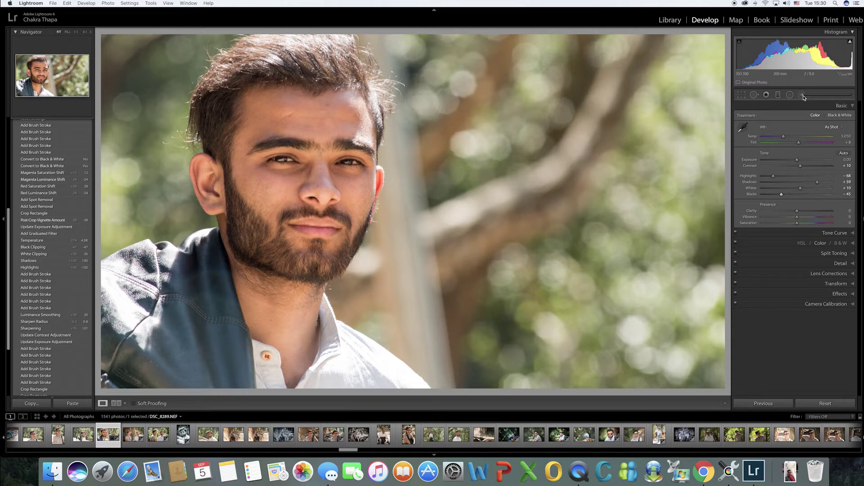
Set up an Adjustment Brush with the plain Exposure effect at about -0.7.
left_click(802, 96)
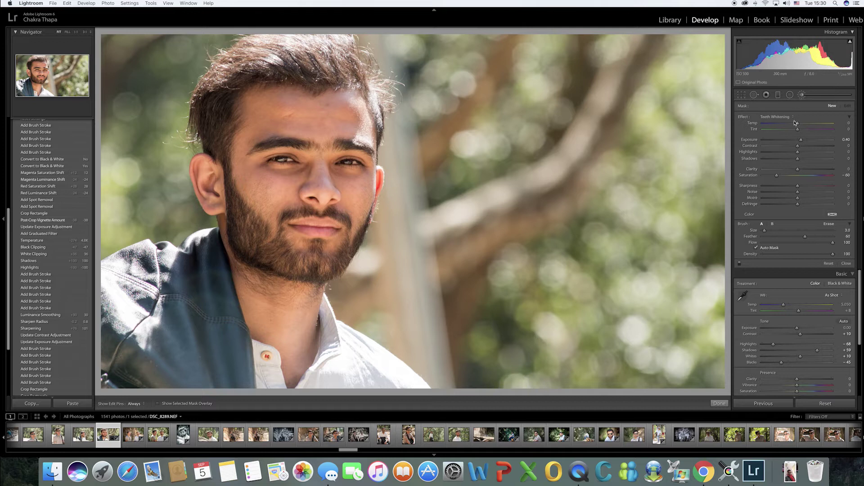
left_click_drag(801, 141, 803, 140)
left_click(807, 118)
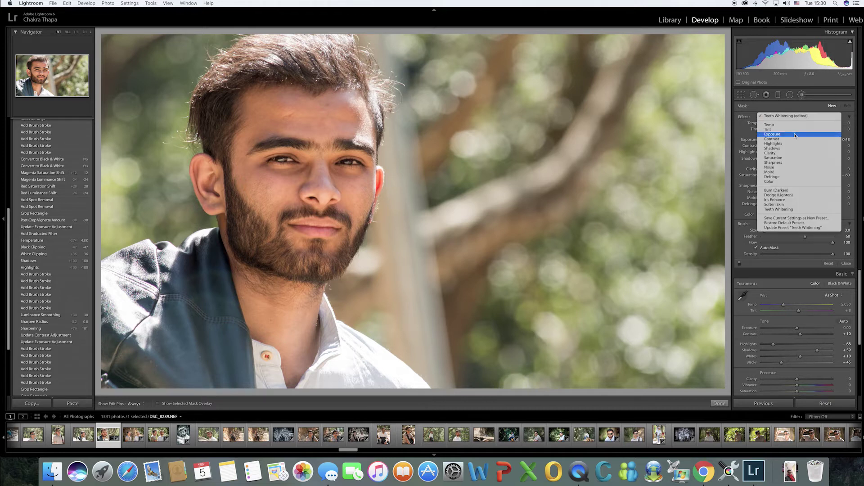
left_click(795, 136)
left_click_drag(795, 140, 792, 142)
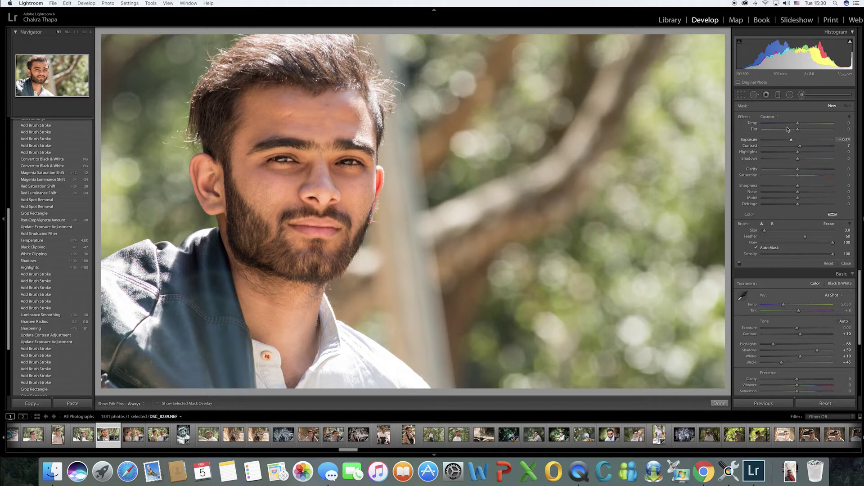
scroll(279, 67, "up", 5)
scroll(278, 67, "down", 3)
Paint darkening over the top of the hair, left temple and right hair edge, undoing a stray stroke.
key("h")
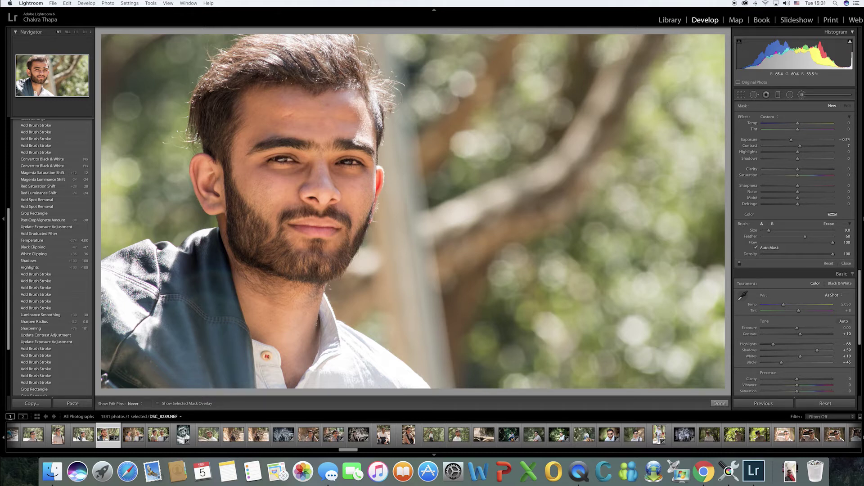
mouse_move(333, 74)
left_mouse_down()
mouse_move(274, 68)
mouse_move(277, 56)
mouse_move(339, 47)
mouse_move(267, 50)
mouse_move(297, 45)
mouse_move(238, 72)
mouse_move(225, 63)
mouse_move(277, 67)
mouse_move(212, 90)
mouse_move(219, 120)
mouse_move(222, 106)
mouse_move(225, 117)
mouse_move(217, 128)
left_mouse_up()
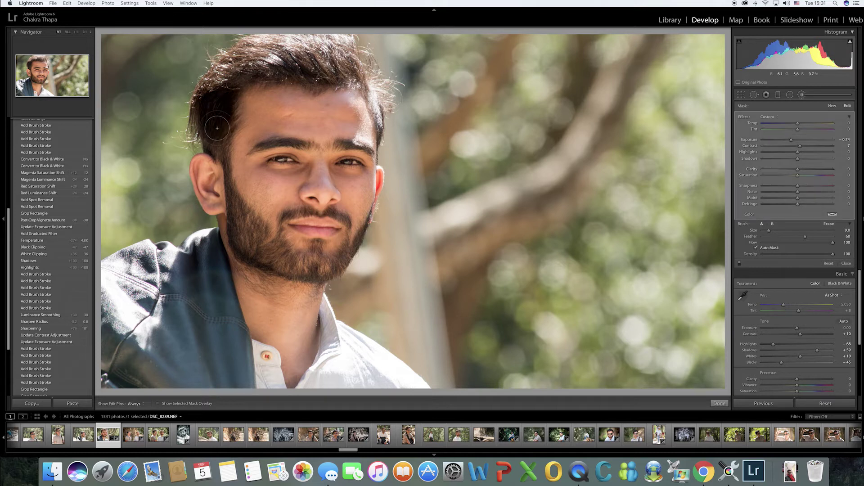
key("h")
key("[")
key("[")
key("[")
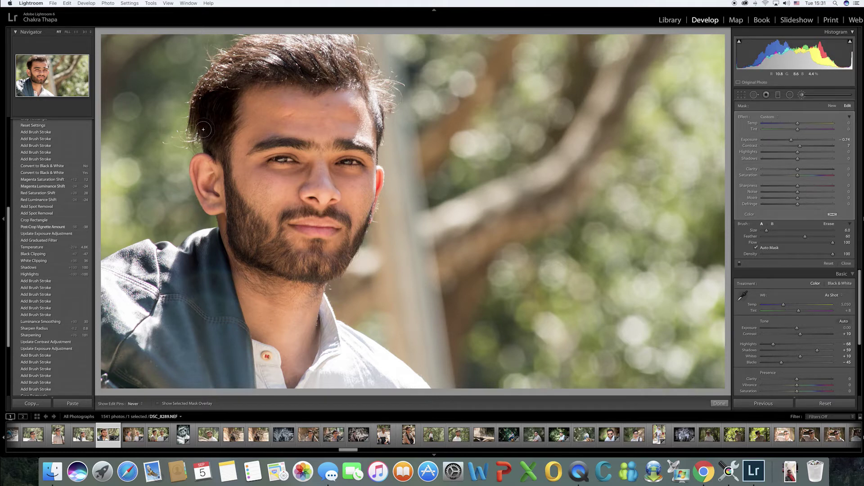
left_click_drag(203, 129, 225, 155)
key("[")
key("[")
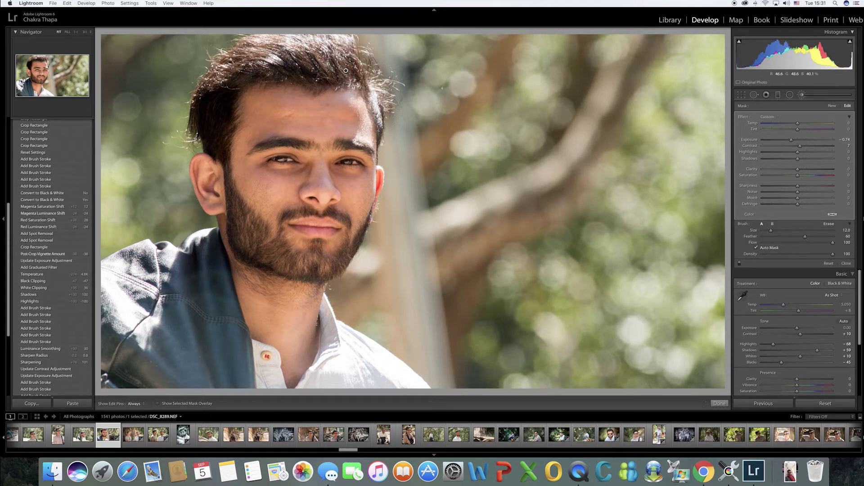
key("super+z")
key("bracketleft")
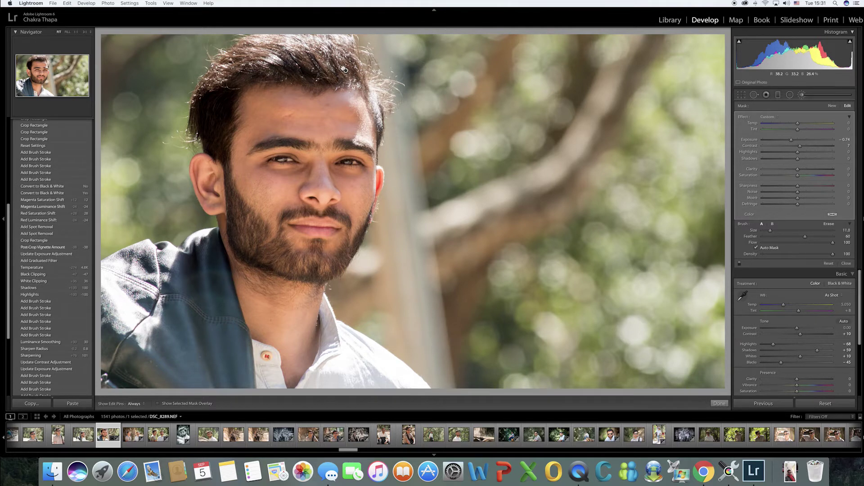
mouse_move(378, 87)
left_mouse_down()
mouse_move(381, 135)
mouse_move(356, 59)
mouse_move(345, 71)
left_mouse_up()
key("h")
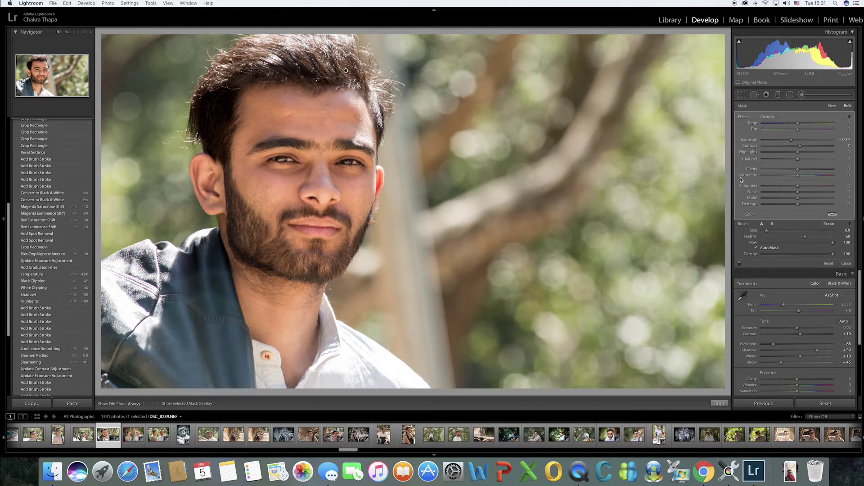
Reset the brush to Exposure about -0.98 and try beard dabs, undoing both.
left_click(778, 119)
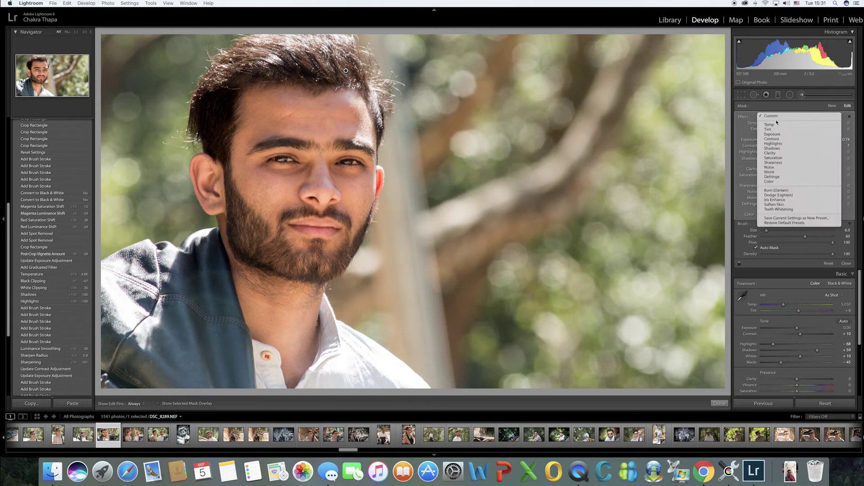
left_click(795, 135)
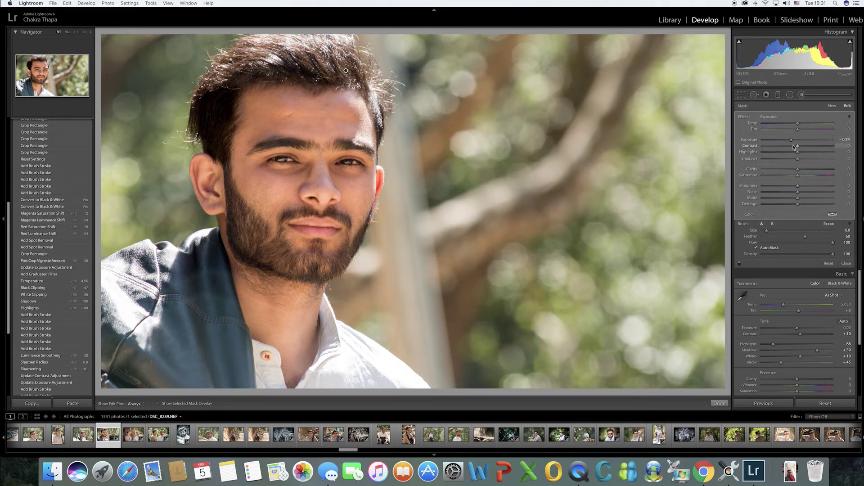
left_click(794, 141)
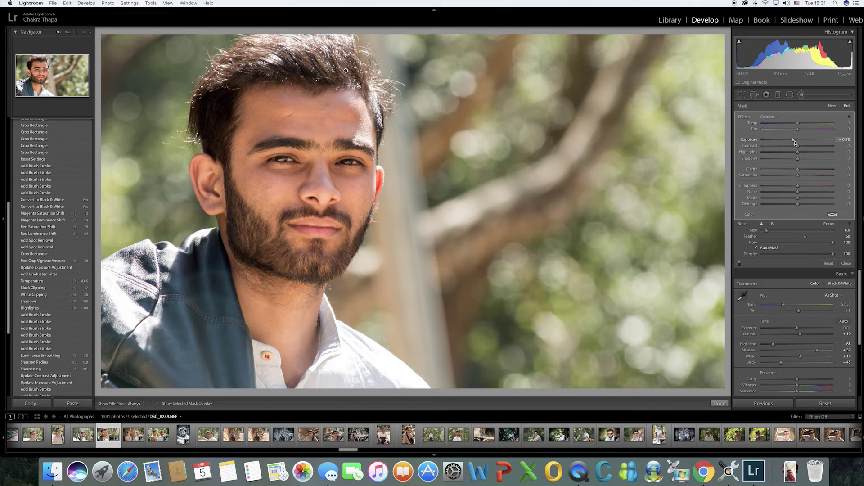
left_click_drag(793, 143, 788, 141)
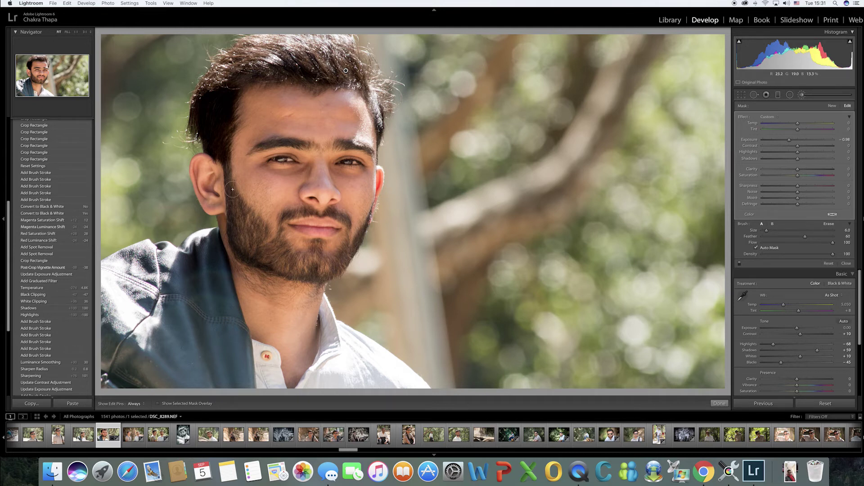
key("h")
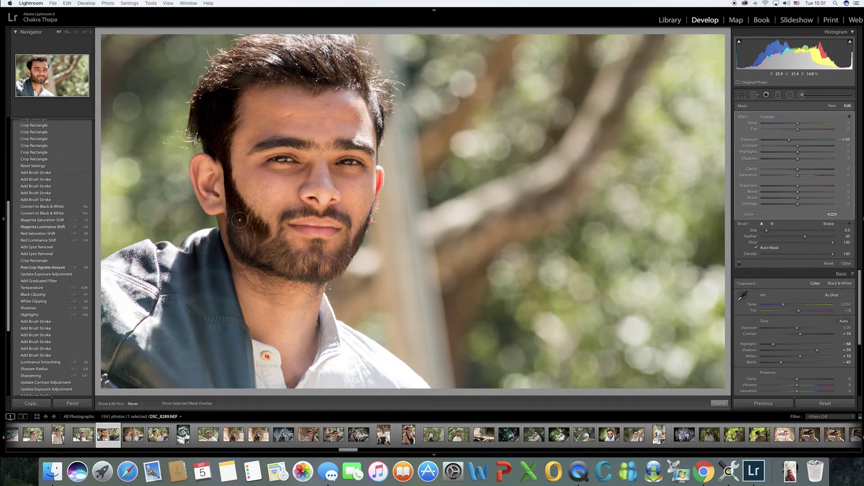
left_click(238, 233)
key("h")
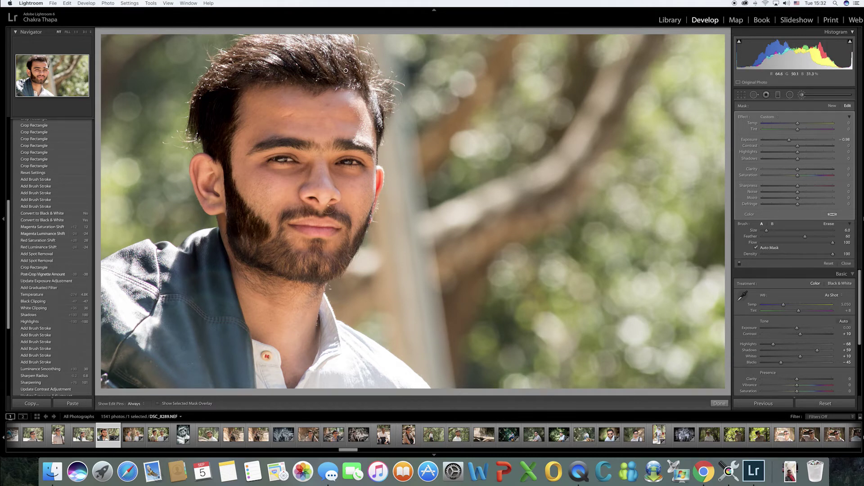
key("super+z")
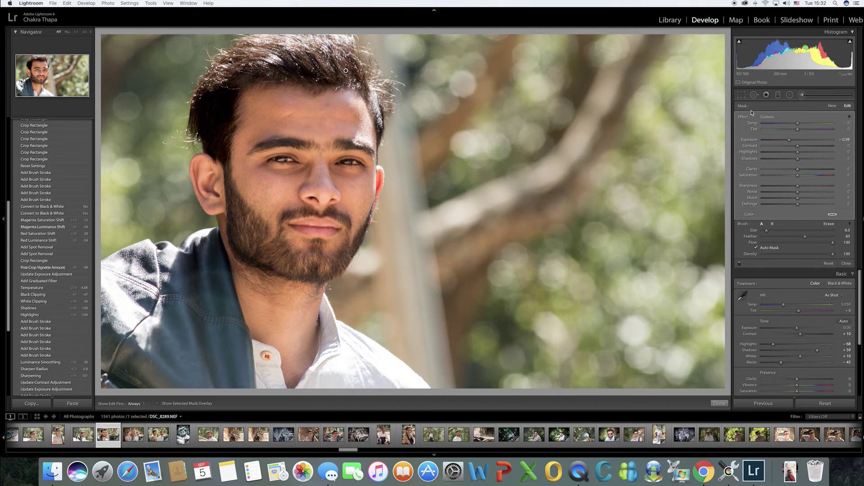
left_click(246, 228)
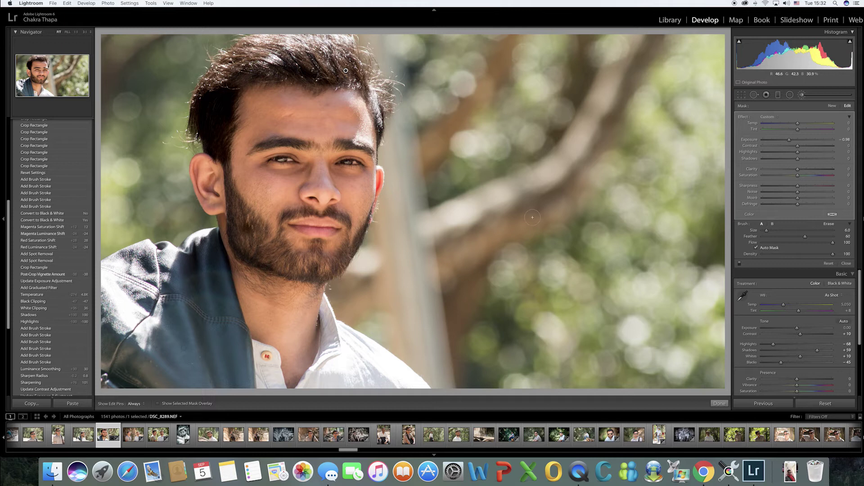
key("super+z")
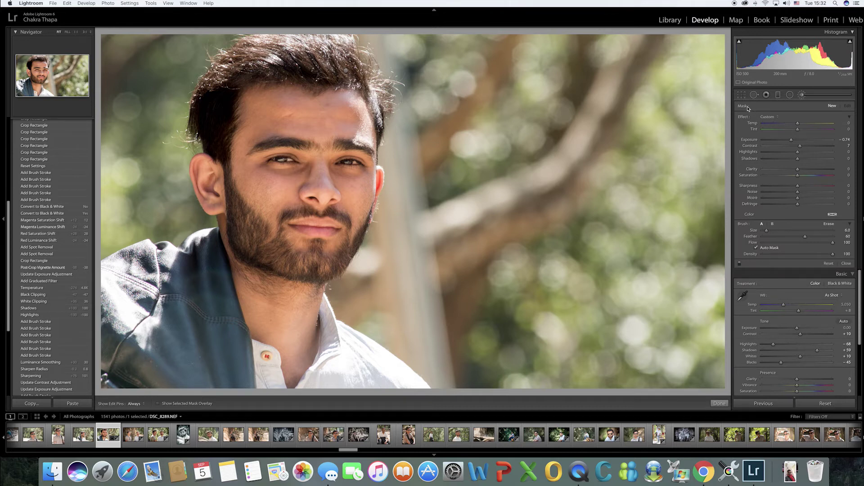
Reset the brush to plain Exposure at -0.45 and paint a darkening stroke on the cheek.
left_click(776, 119)
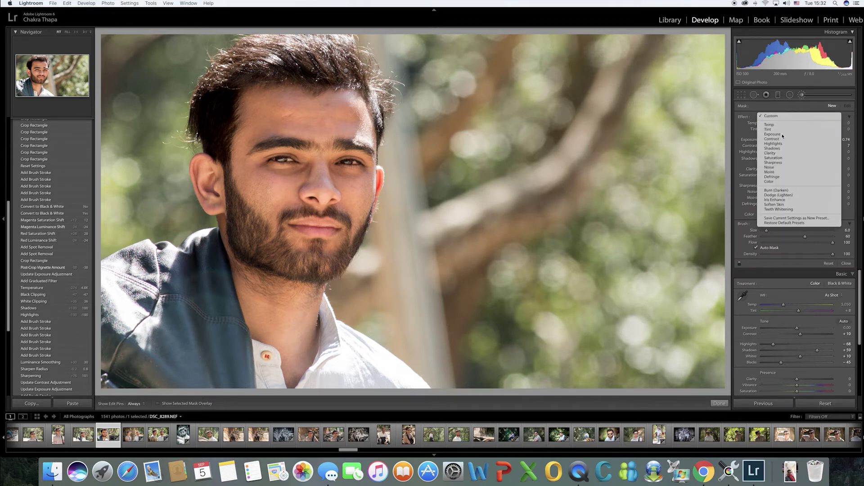
left_click(782, 136)
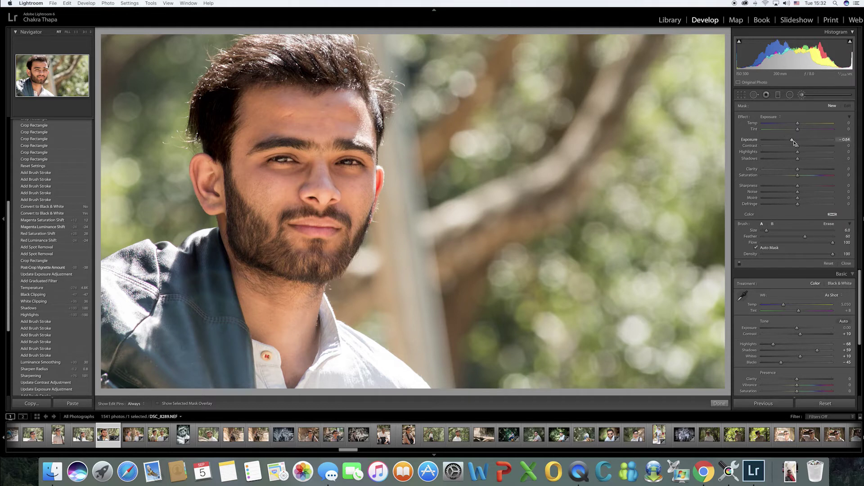
left_click_drag(798, 144, 795, 144)
key("h")
left_click_drag(235, 197, 261, 229)
key("bracketright")
key("h")
key("bracketright")
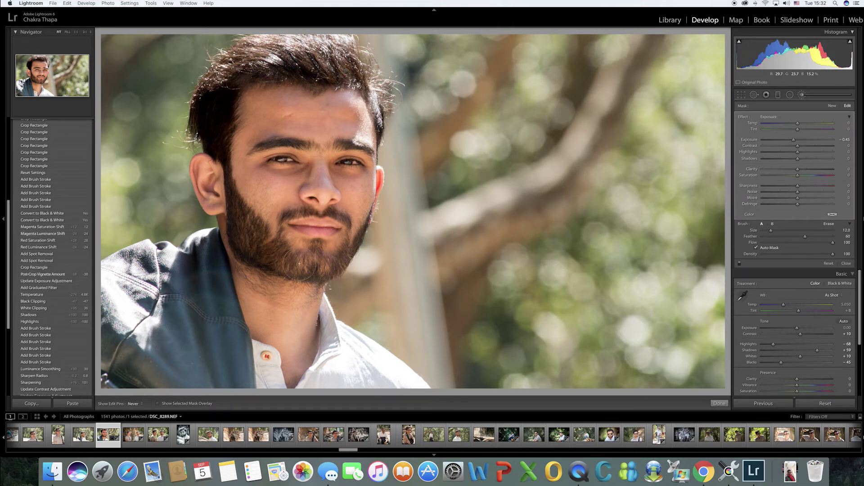
Paint darkening strokes over the beard, chin edge, near the ear and along the eyebrow.
mouse_move(299, 263)
left_mouse_down()
mouse_move(337, 272)
mouse_move(327, 268)
left_mouse_up()
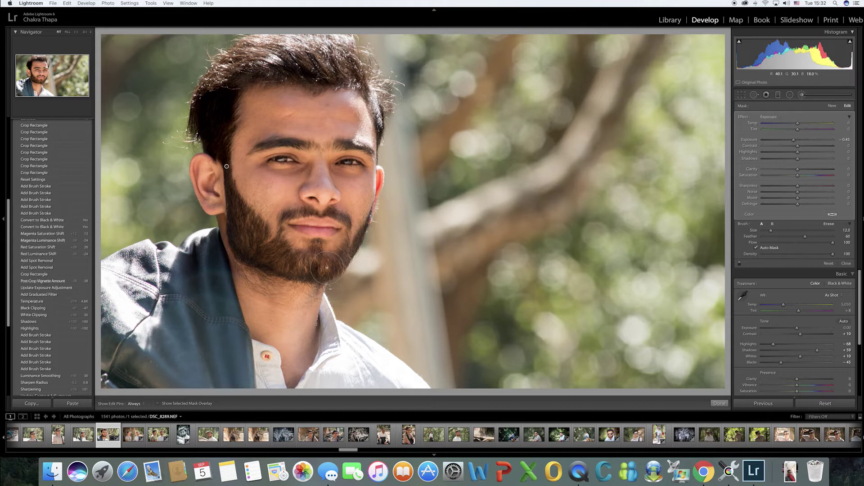
key("bracketleft")
key("bracketleft")
key("bracketleft")
key("bracketleft")
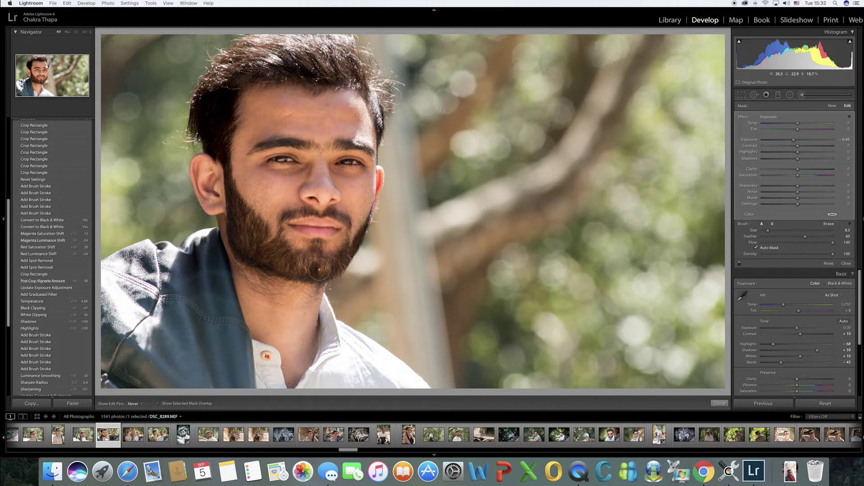
left_click_drag(316, 268, 333, 263)
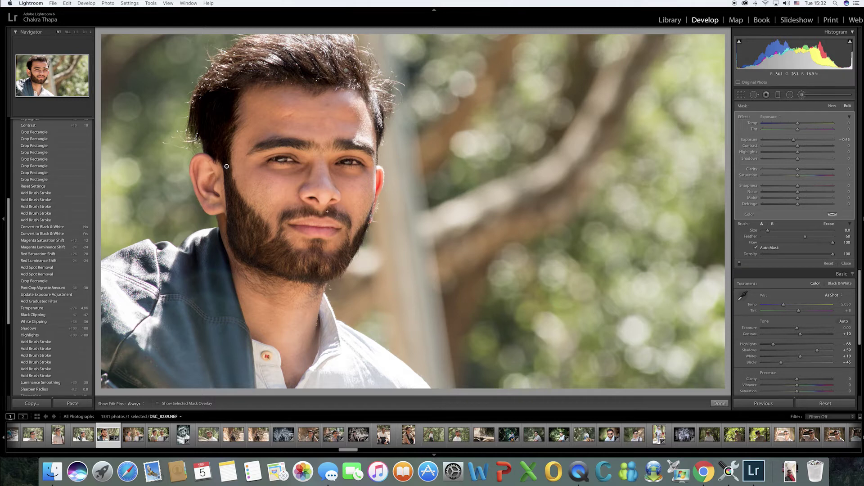
mouse_move(327, 211)
left_mouse_down()
mouse_move(346, 234)
mouse_move(318, 217)
left_mouse_up()
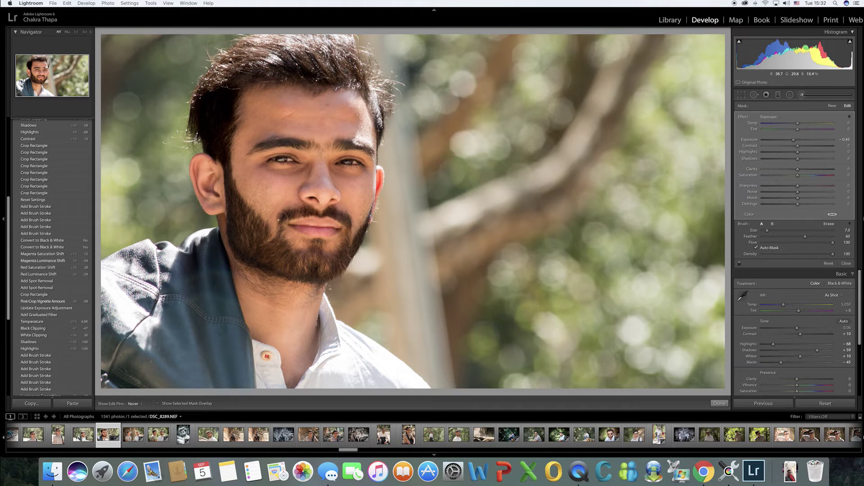
left_click_drag(281, 242, 278, 247)
key("h")
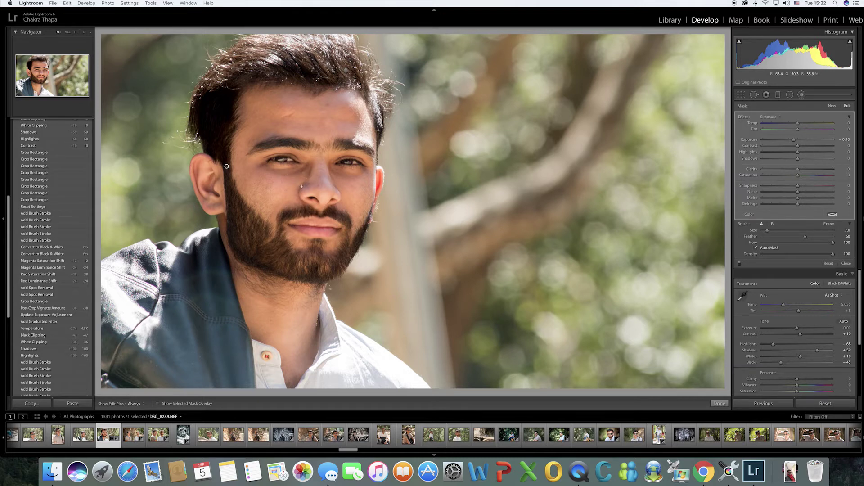
key("h")
left_click_drag(243, 266, 281, 275)
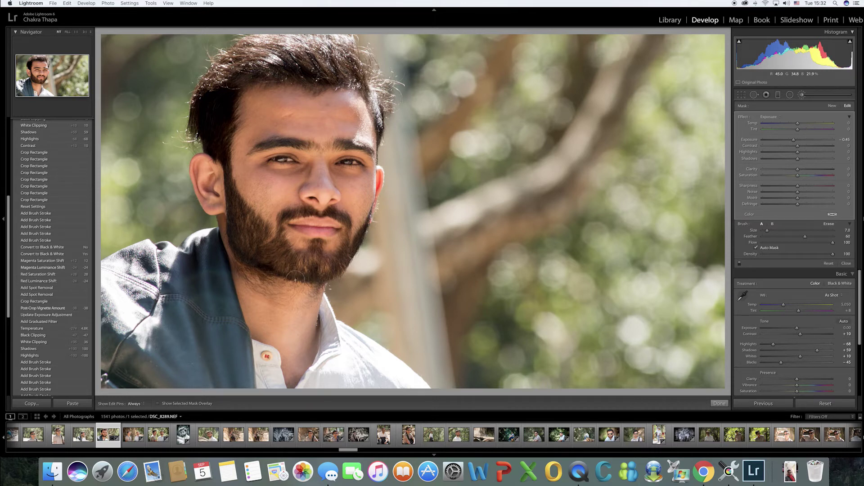
left_click_drag(295, 280, 270, 243)
scroll(284, 139, "down", 3)
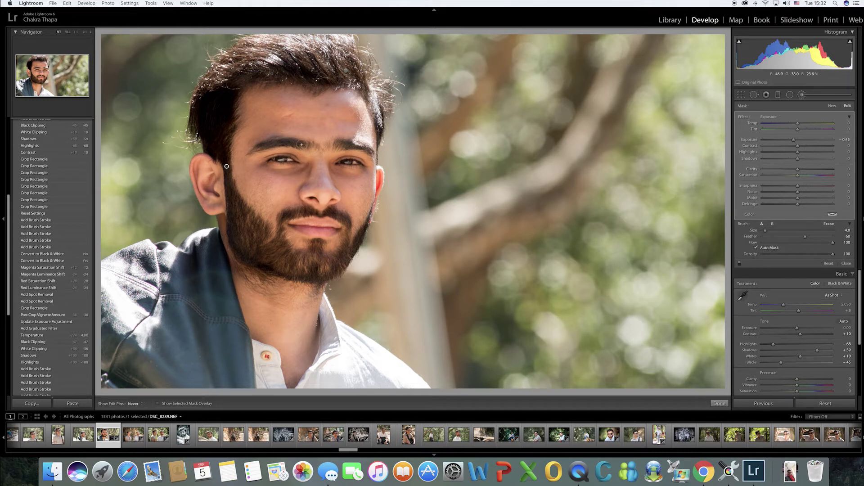
left_click_drag(300, 144, 256, 147)
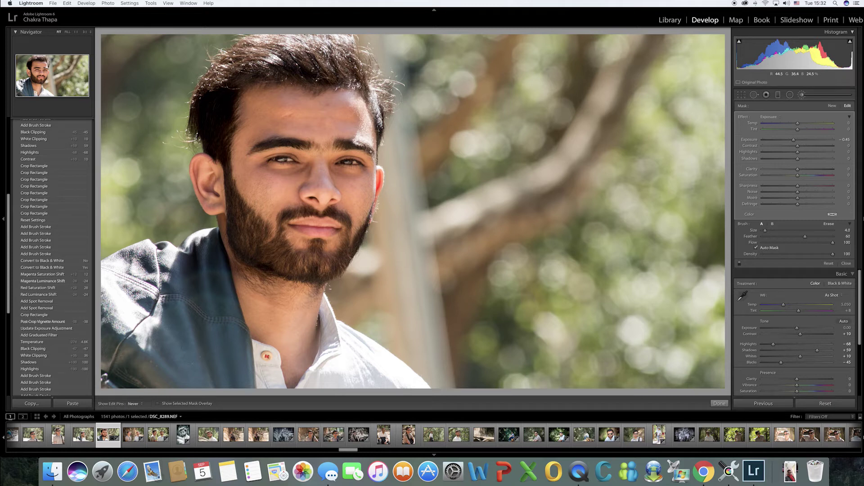
left_click(443, 184)
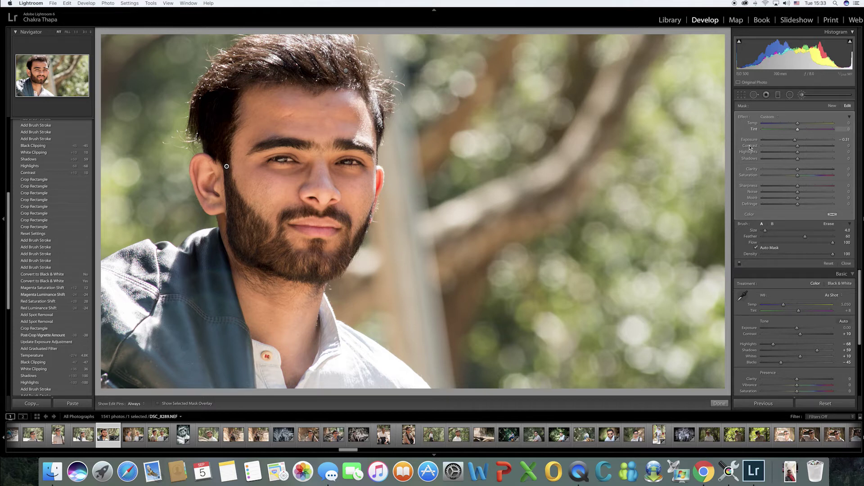
Select the hair mask, add a dab on the hair, and ease its exposure to -0.54.
left_click(346, 71)
key("h")
scroll(306, 79, "up", 7)
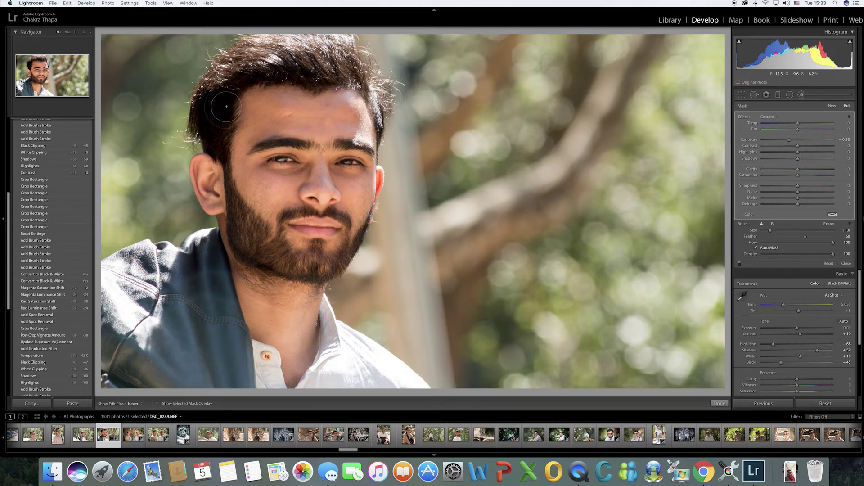
left_click(228, 122)
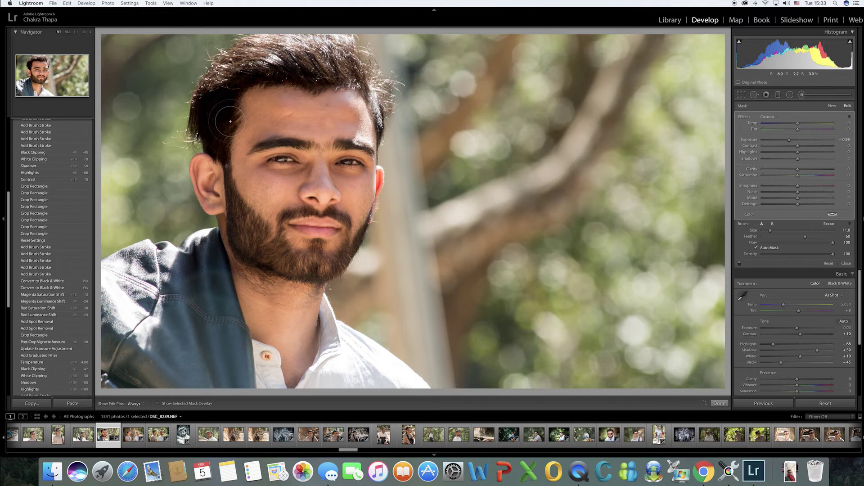
key("h")
left_click_drag(792, 143, 796, 143)
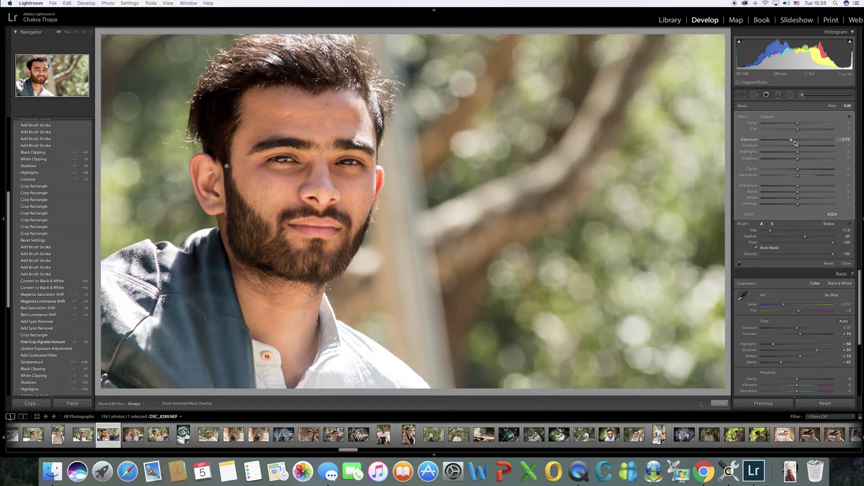
left_click(803, 95)
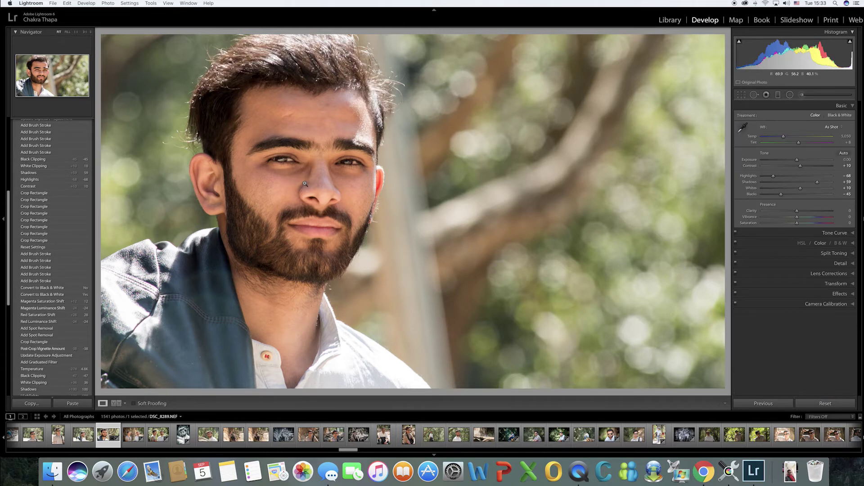
Zoom to 1:1 on the man's eye to inspect the face.
left_click(282, 154)
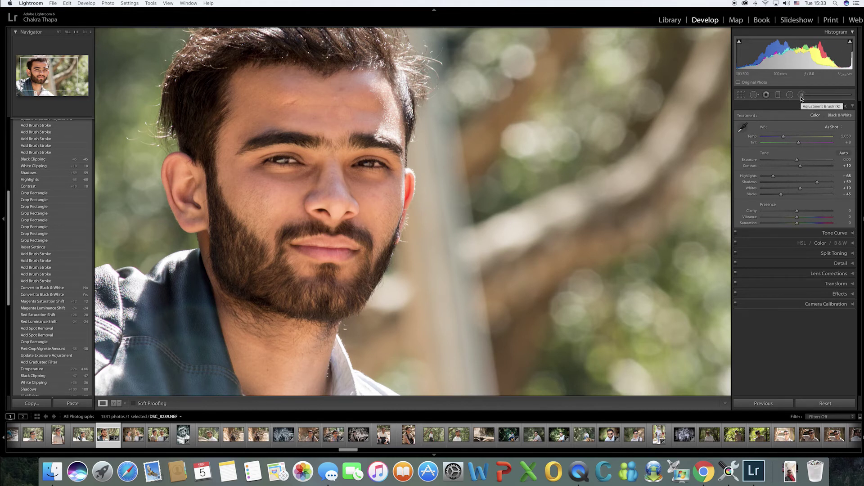
Start a new Adjustment Brush with the Soften Skin effect and Exposure 0.15.
left_click(802, 96)
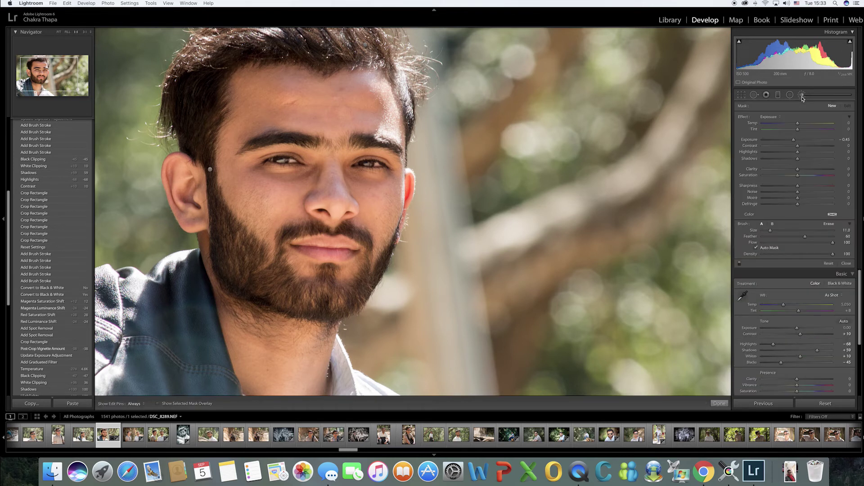
left_click(779, 118)
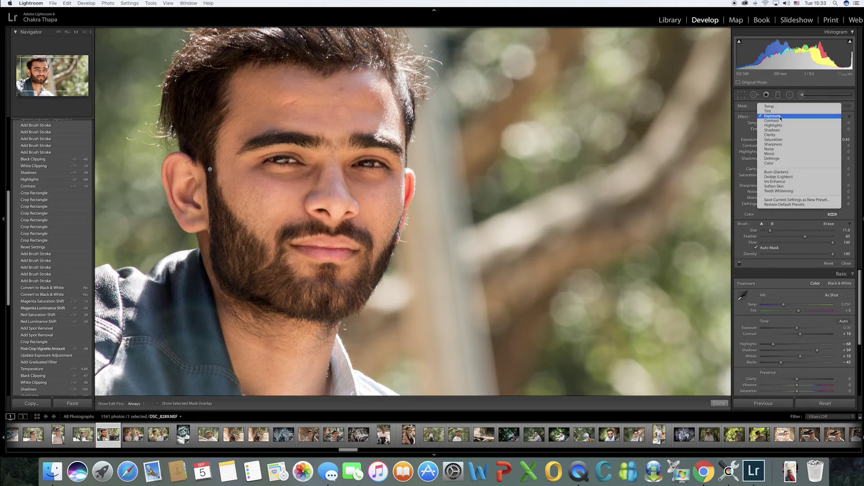
left_click(774, 186)
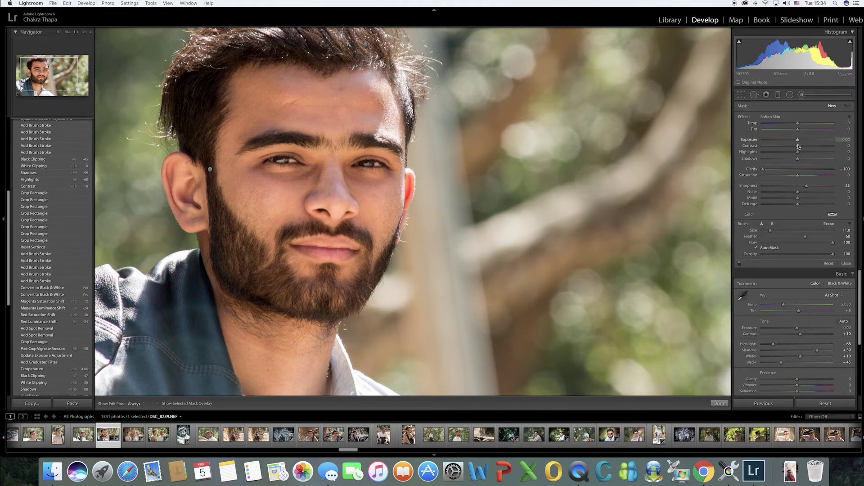
left_click_drag(798, 140, 800, 143)
Paint skin softening across the face and under the eye.
key("h")
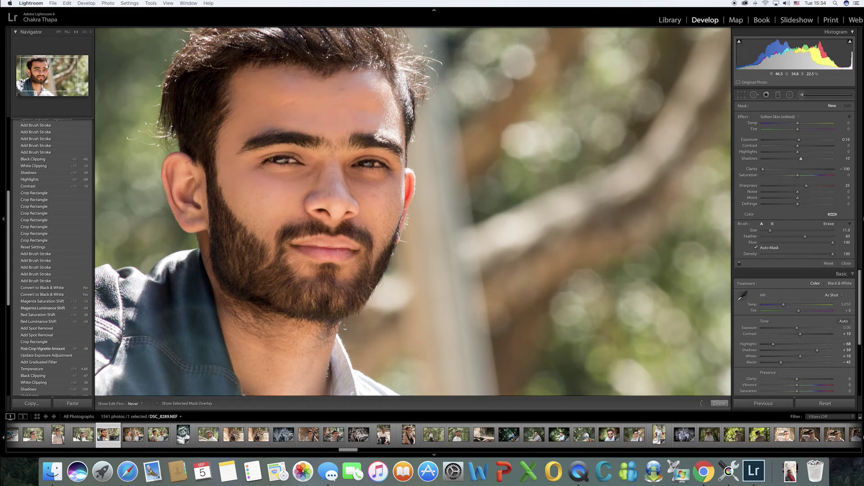
left_click_drag(312, 169, 328, 161)
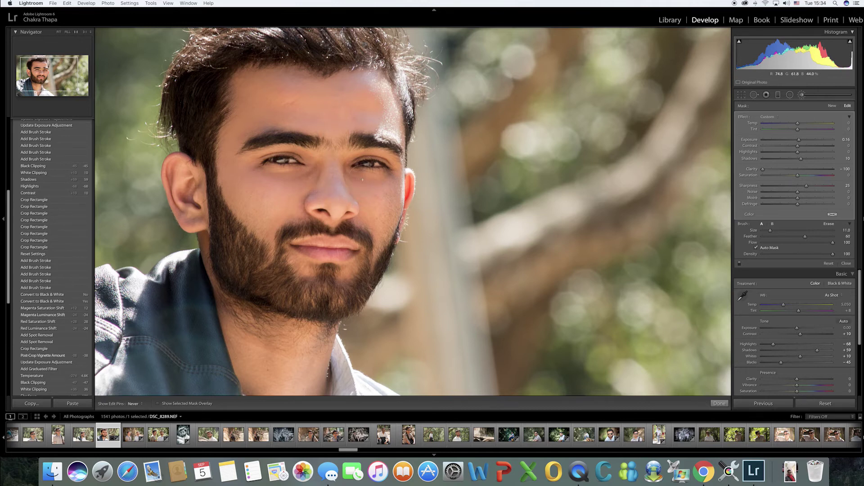
left_click_drag(384, 185, 389, 168)
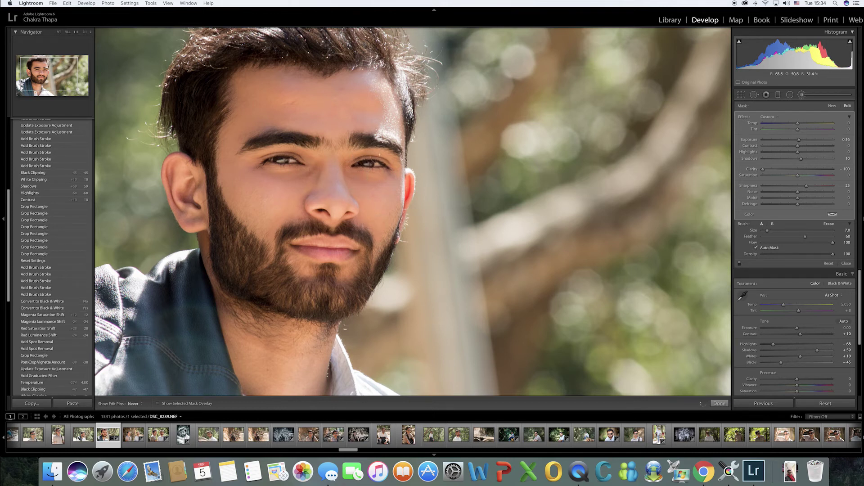
key("h")
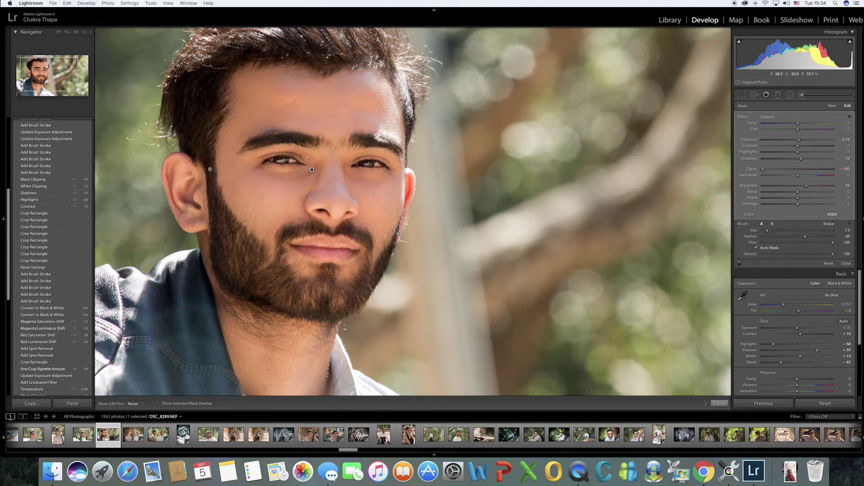
left_click_drag(243, 161, 300, 153)
key("h")
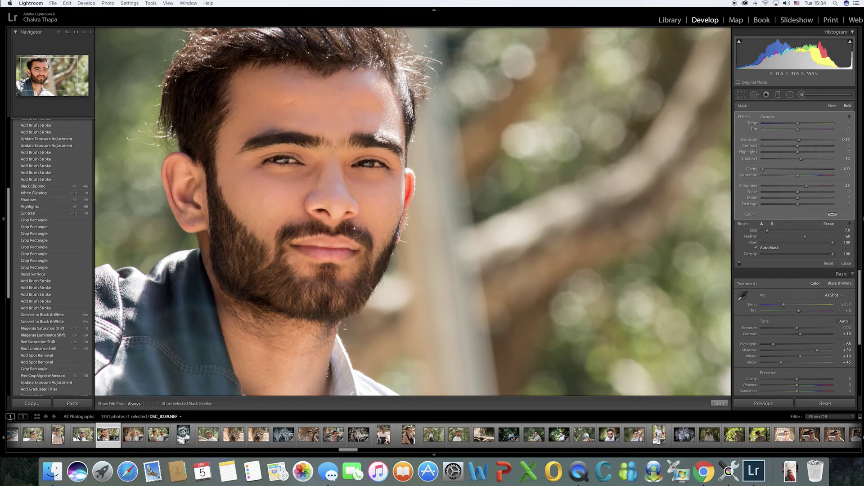
mouse_move(308, 217)
left_mouse_down()
mouse_move(298, 214)
mouse_move(306, 265)
left_mouse_up()
Soften the skin on the nose and one more spot, then close the brush.
key("h")
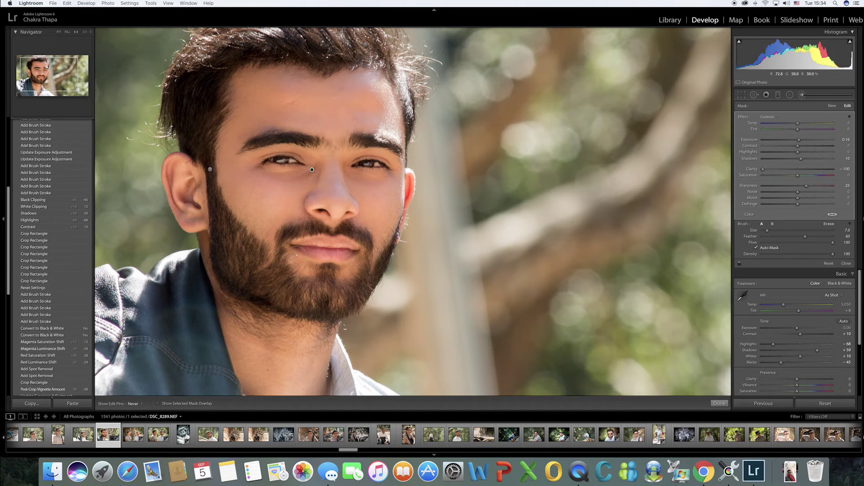
key("h")
mouse_move(302, 209)
left_mouse_down()
mouse_move(331, 265)
mouse_move(348, 270)
left_mouse_up()
key("h")
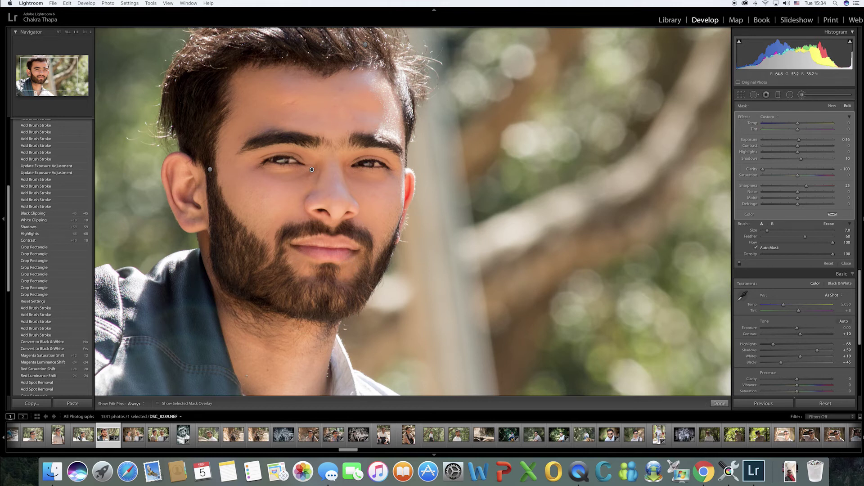
scroll(251, 372, "down", 10)
key("h")
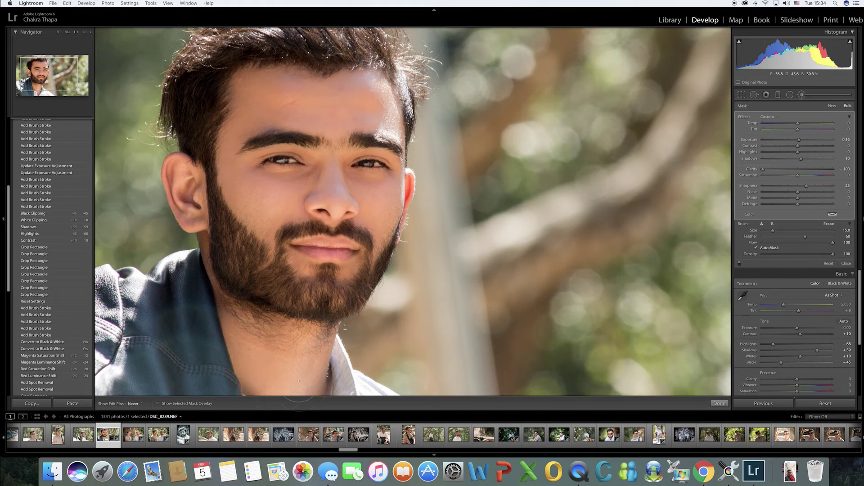
left_click(309, 399)
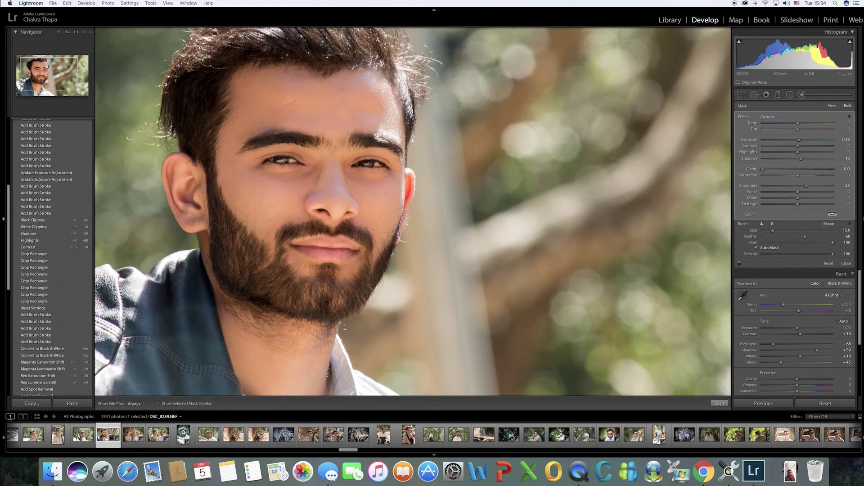
key("h")
left_click(802, 95)
Reselect the skin-softening pin at 1:1 and raise its Clarity from -100 to -35.
left_click(397, 193)
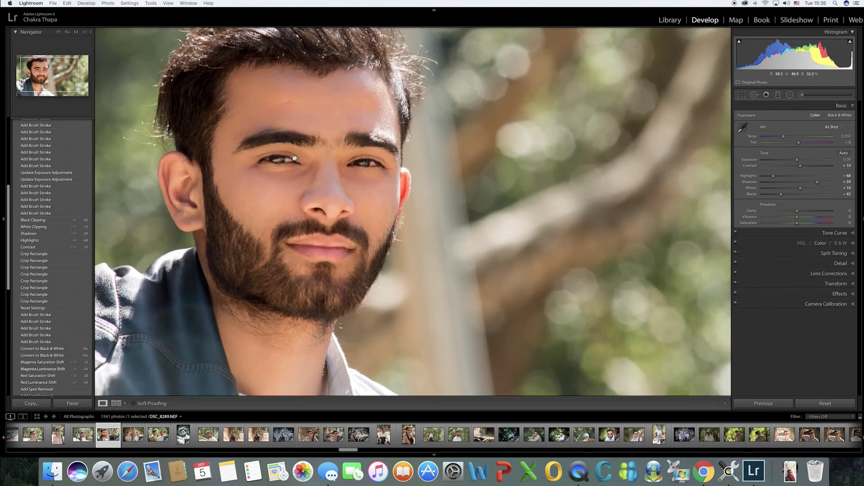
left_click(295, 159)
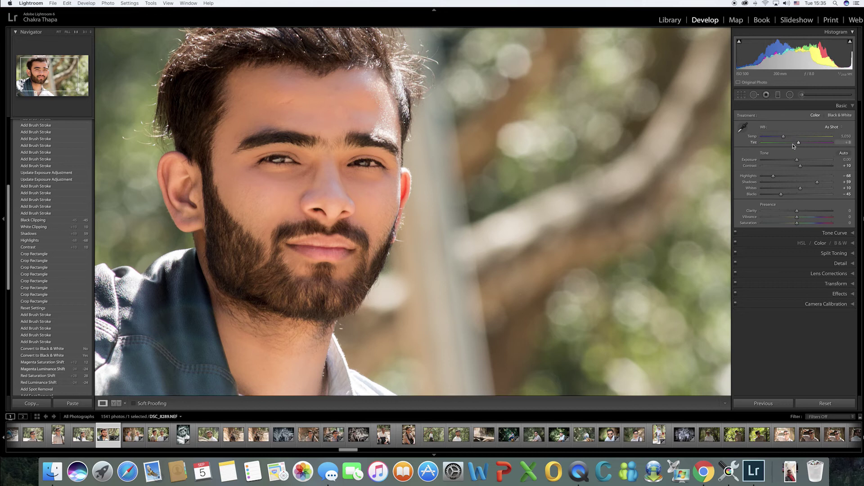
left_click(801, 94)
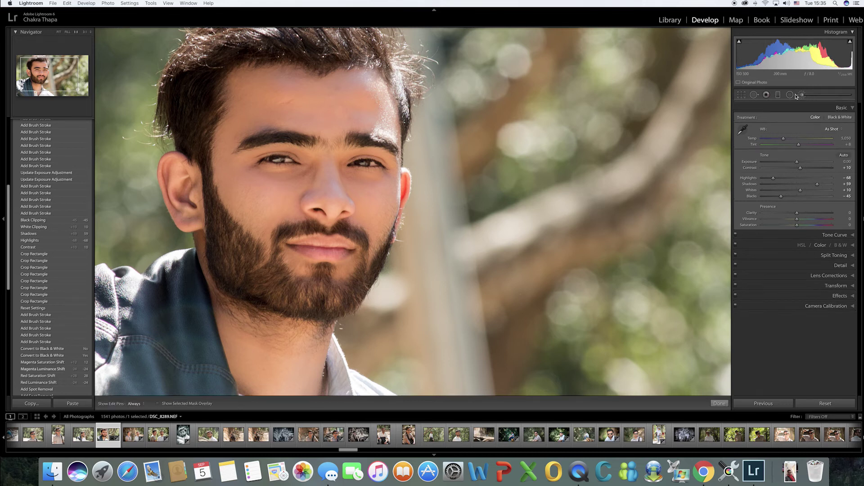
left_click(307, 170)
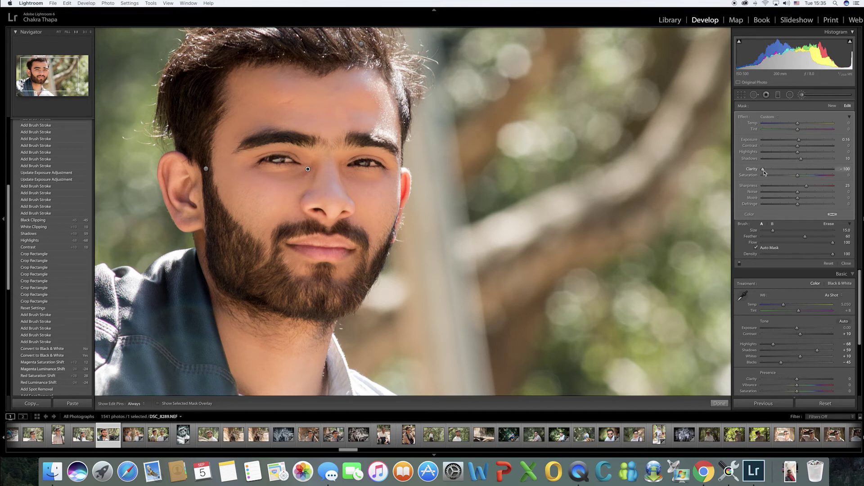
left_click_drag(768, 173, 780, 174)
left_click_drag(783, 174, 788, 173)
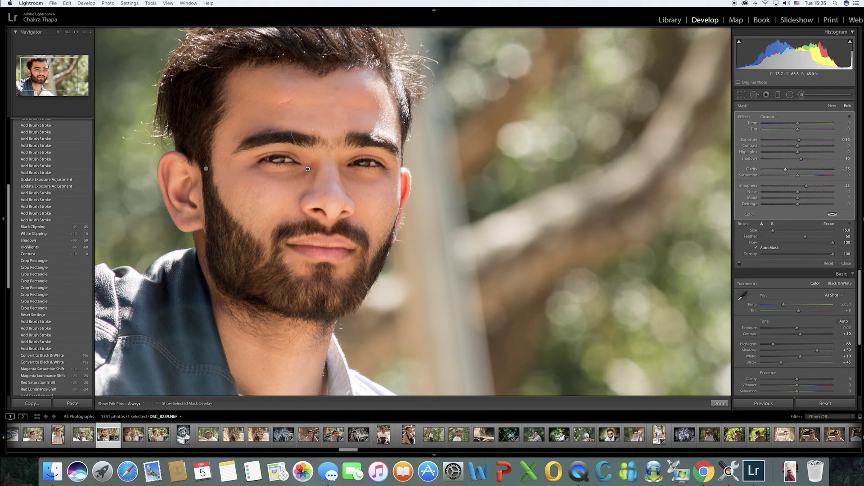
left_click(801, 95)
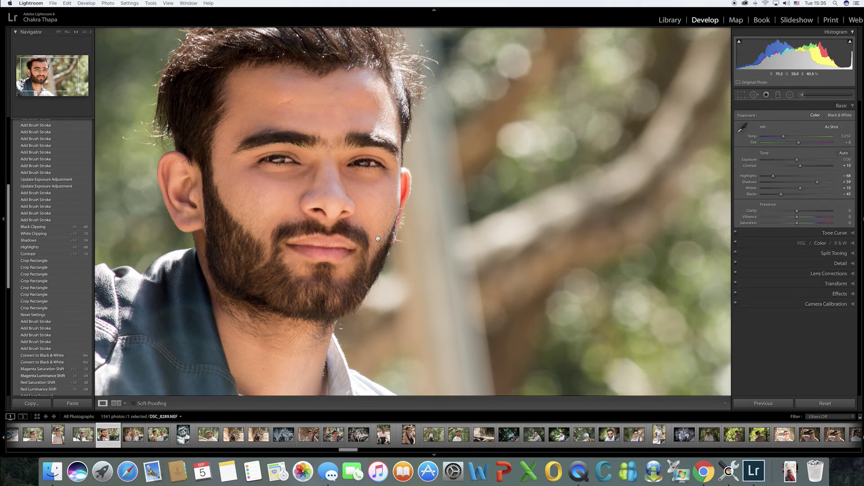
Start an Iris Enhance brush and zoom the Navigator to 3:1 on the eyes.
left_click(801, 95)
left_click(779, 117)
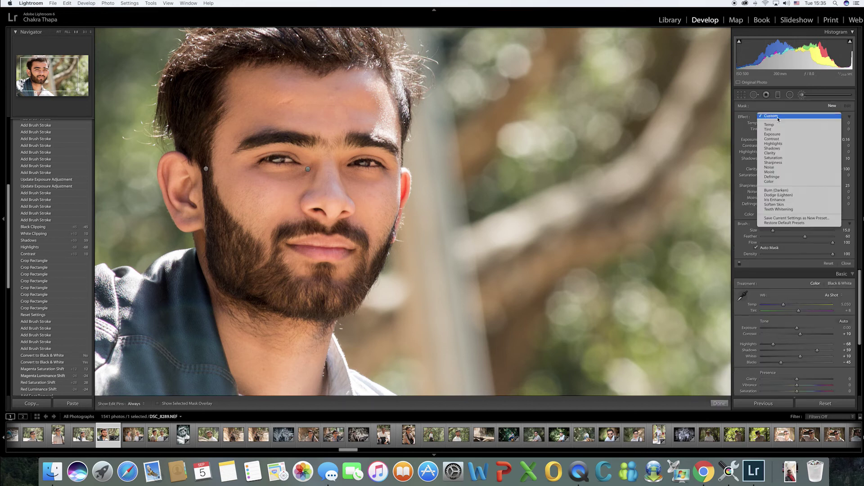
left_click(785, 199)
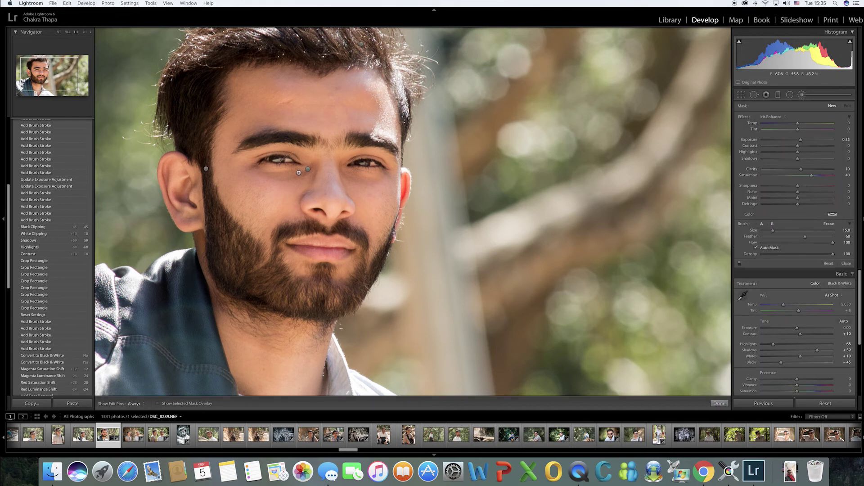
left_click(84, 33)
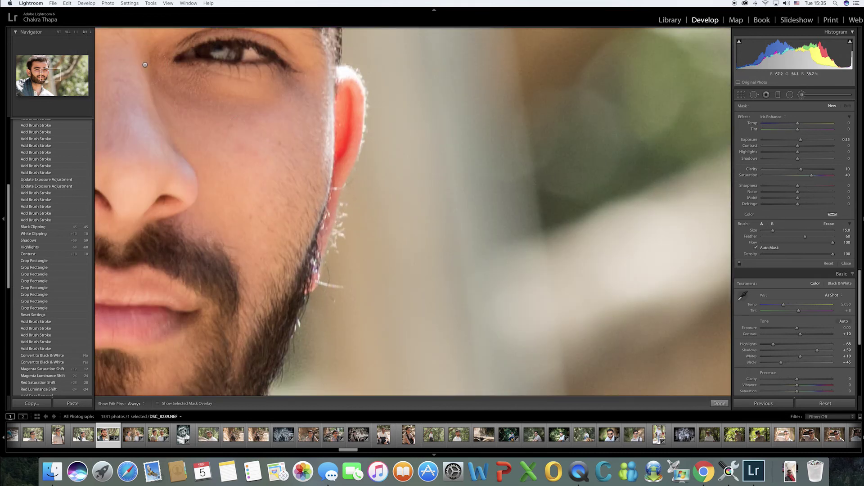
left_click(39, 73)
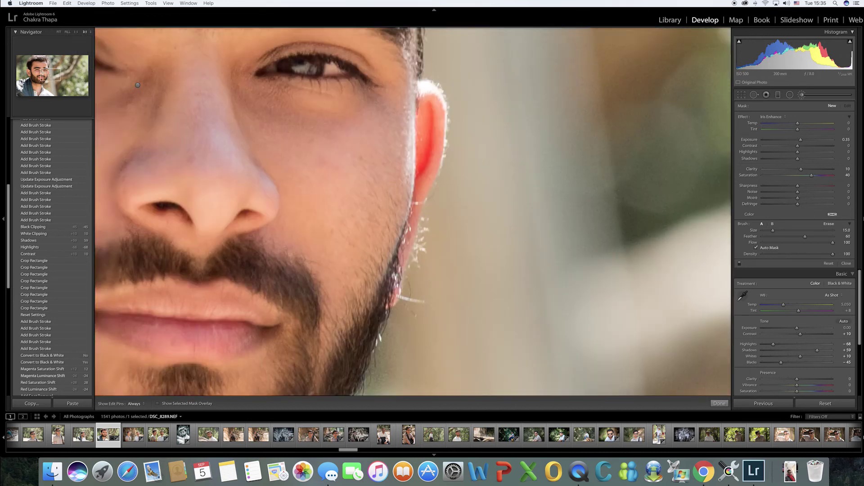
scroll(311, 124, "down", 5)
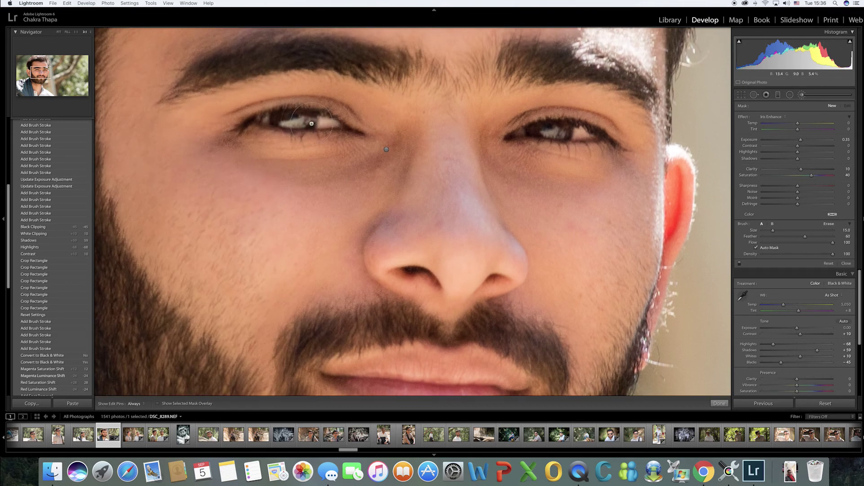
Paint the iris enhancement over both the left and right irises.
key("h")
mouse_move(301, 123)
left_mouse_down()
mouse_move(277, 119)
mouse_move(316, 123)
left_mouse_up()
key("h")
key("h")
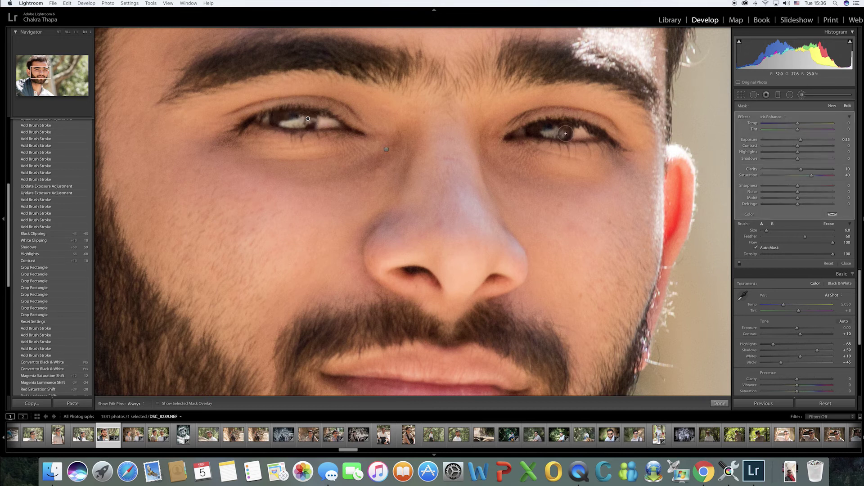
left_click_drag(529, 133, 561, 130)
left_click(563, 130)
key("h")
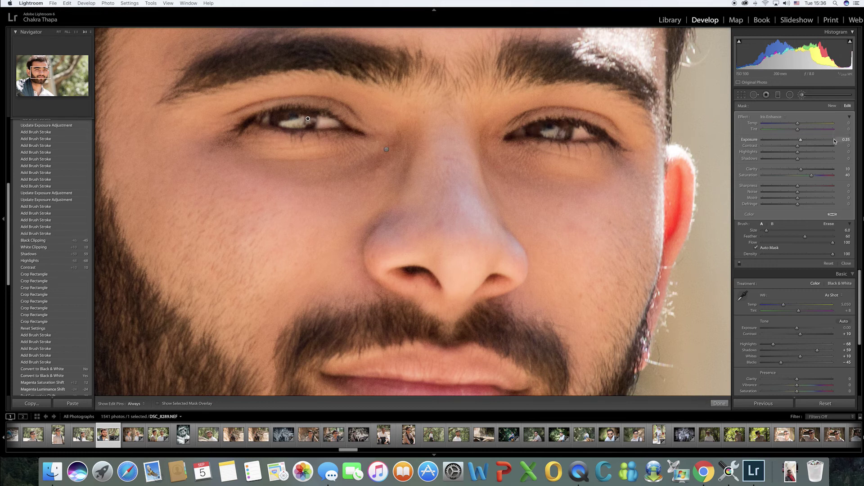
Raise the iris adjustment to Exposure 0.62 and Saturation 56, warming it slightly.
left_click_drag(800, 142, 803, 142)
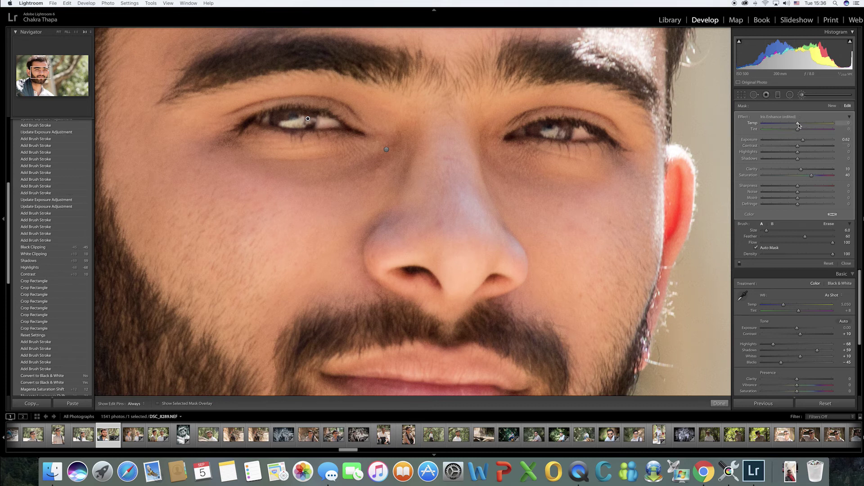
left_click_drag(800, 124, 800, 124)
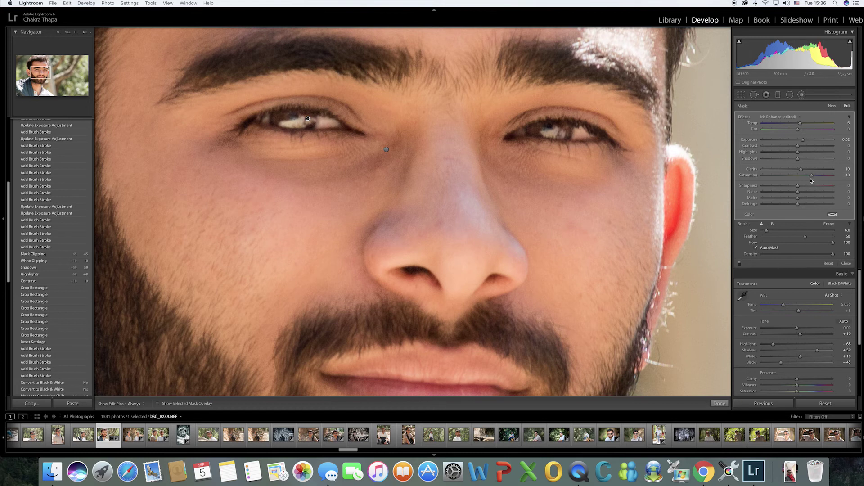
left_click_drag(812, 177, 818, 178)
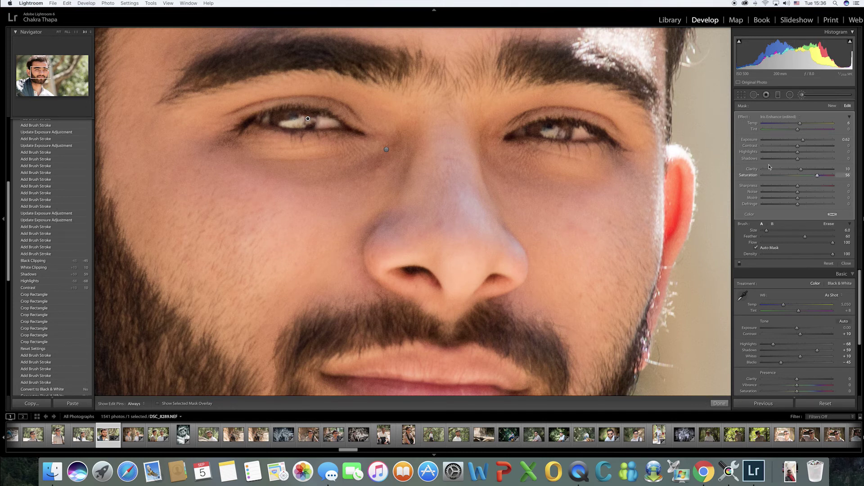
Close the eye brush, fit the view, and raise Sharpening Amount to 67 with Radius 0.7.
left_click(801, 95)
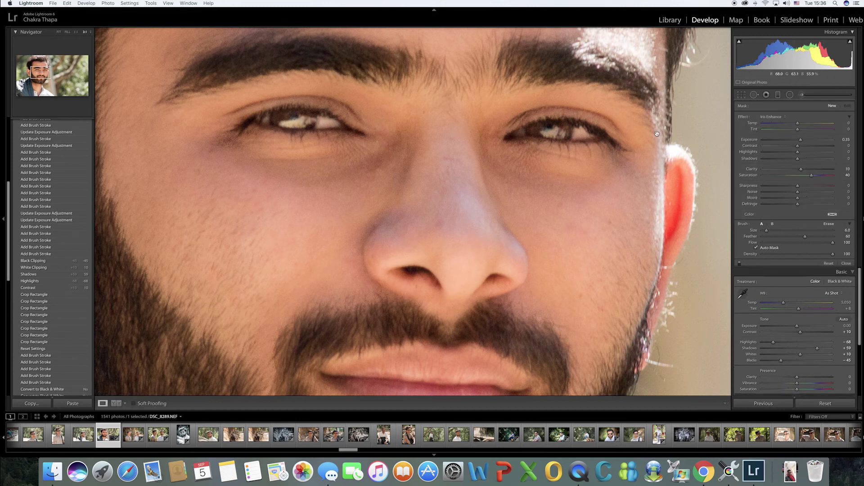
left_click(660, 135)
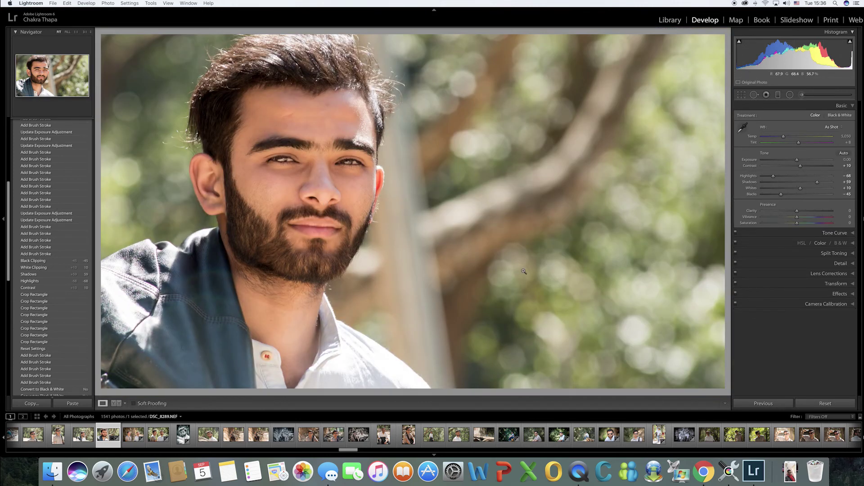
left_click(840, 263)
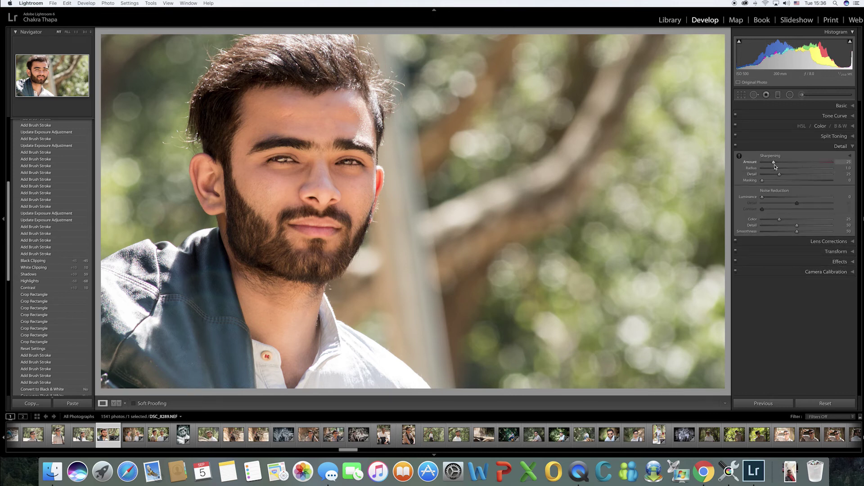
left_click_drag(774, 164, 775, 200)
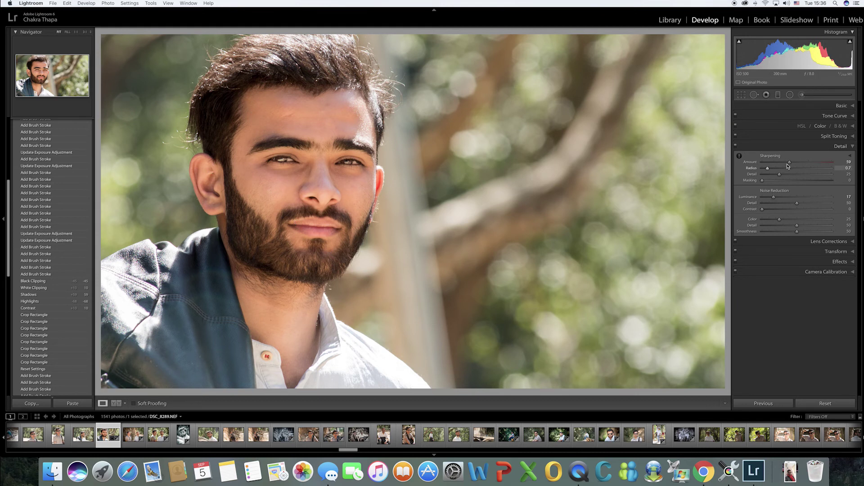
left_click_drag(790, 164, 793, 164)
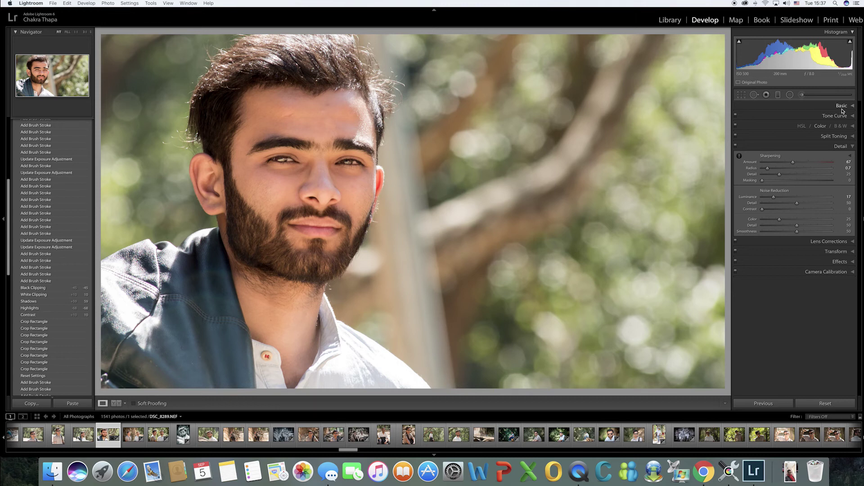
Reopen the crop overlay, lower its top edge slightly, and apply the crop.
left_click(738, 96)
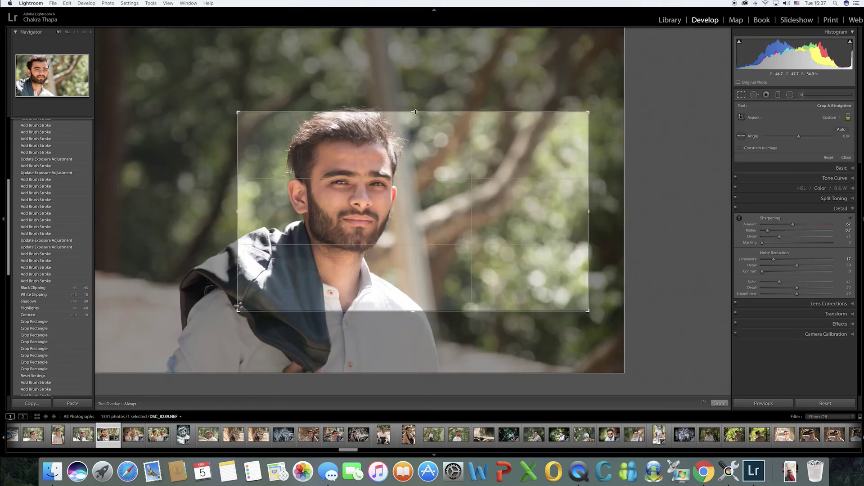
left_click_drag(412, 112, 411, 113)
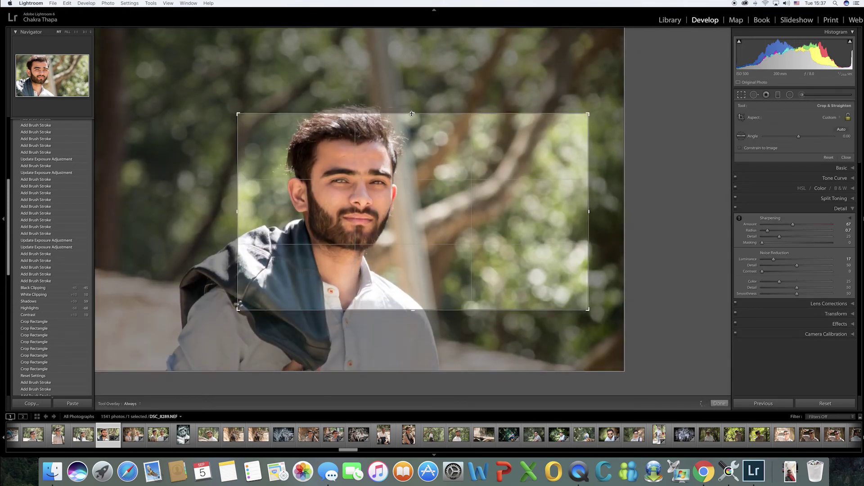
left_click(743, 95)
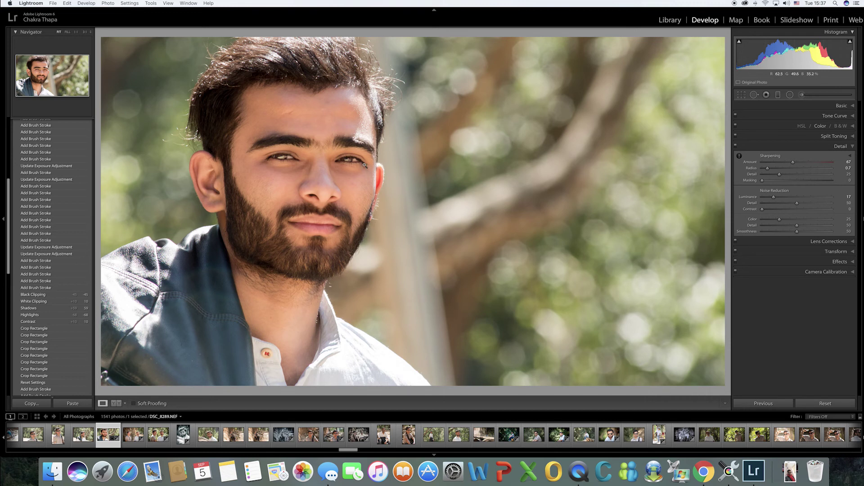
Zoom in on the forehead, heal its blemishes with a smaller Heal brush, then fit the view.
left_click(282, 111)
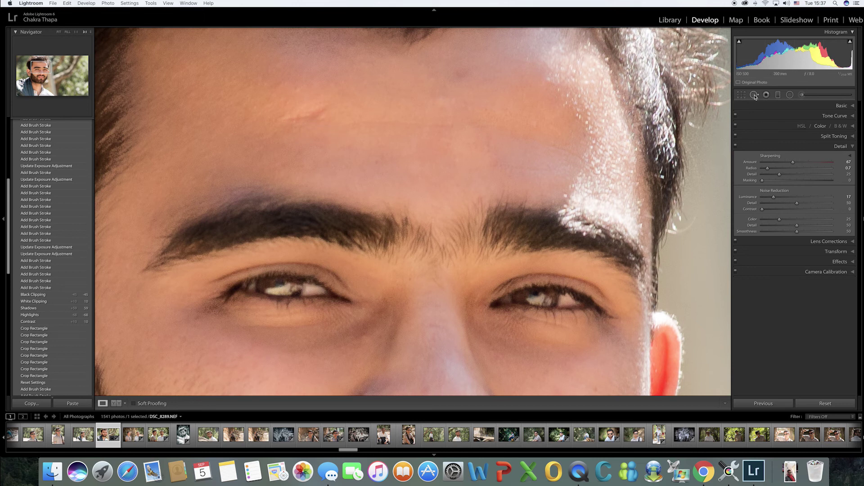
left_click(754, 96)
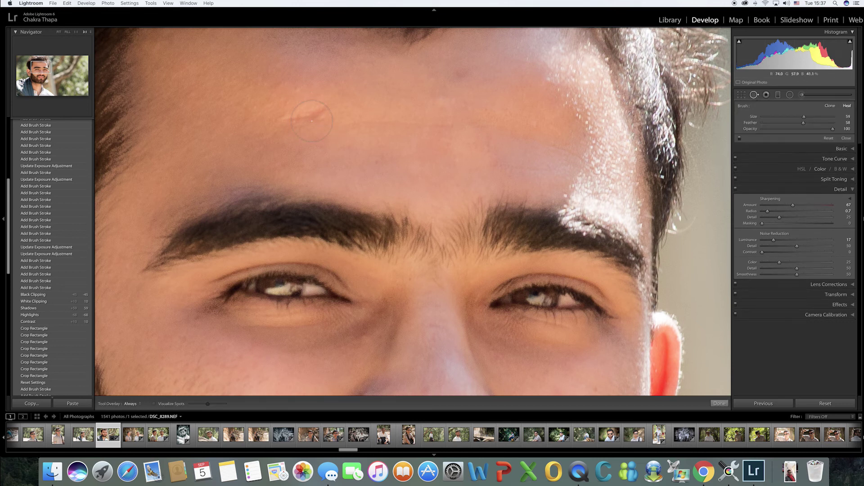
scroll(323, 112, "down", 5)
left_click(328, 108)
left_click_drag(288, 120, 287, 120)
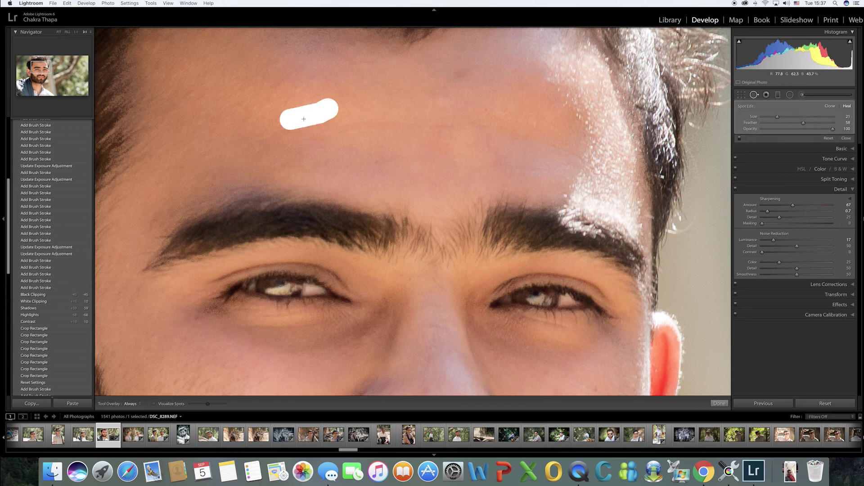
left_click(754, 96)
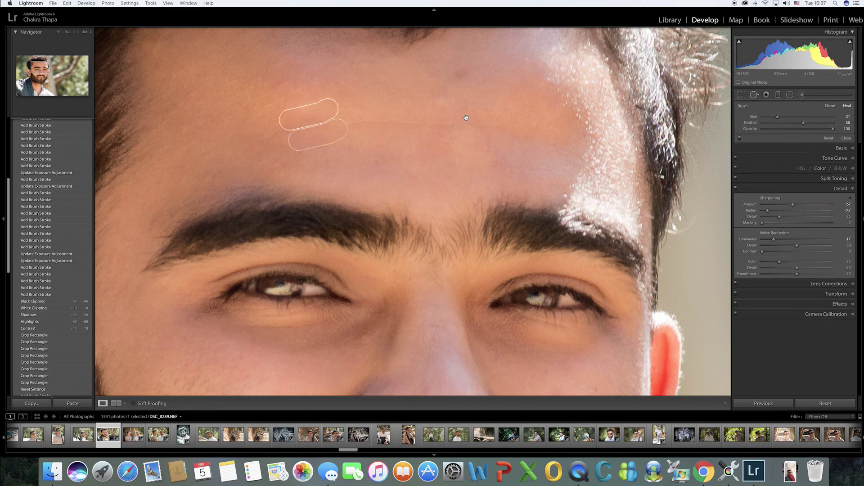
left_click(472, 121)
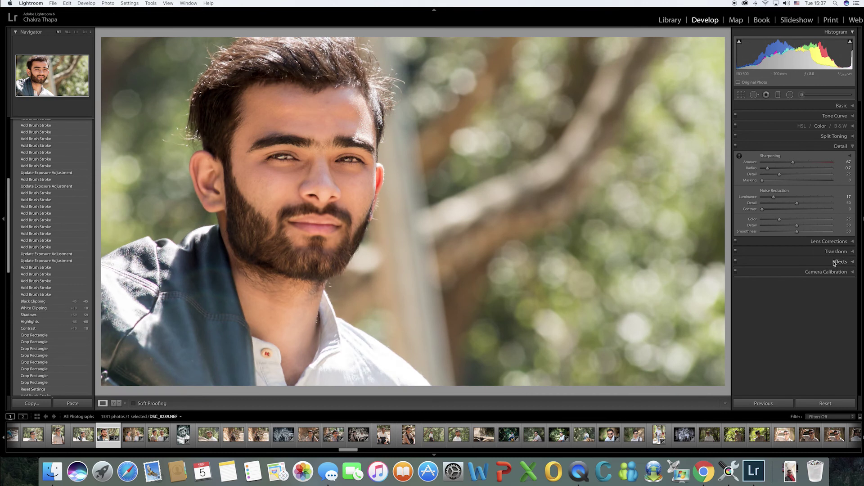
Set the Post-Crop Vignetting Amount to -42 in the Effects panel.
left_click(832, 261)
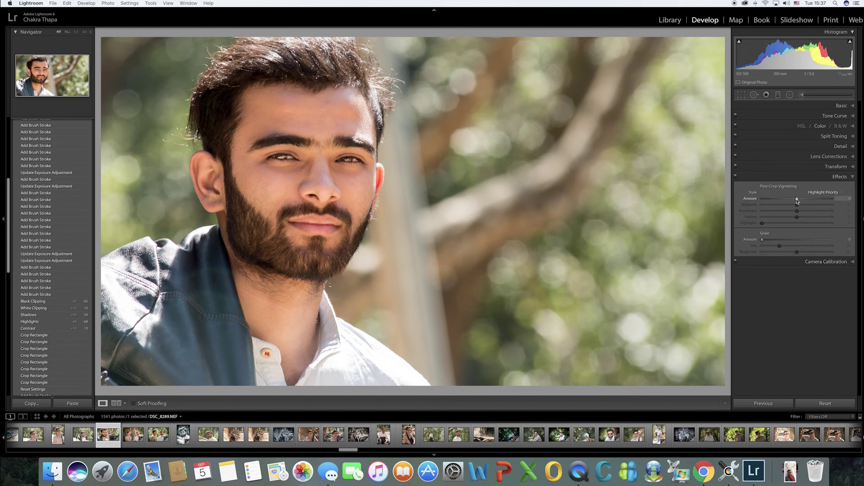
left_click_drag(795, 201, 782, 201)
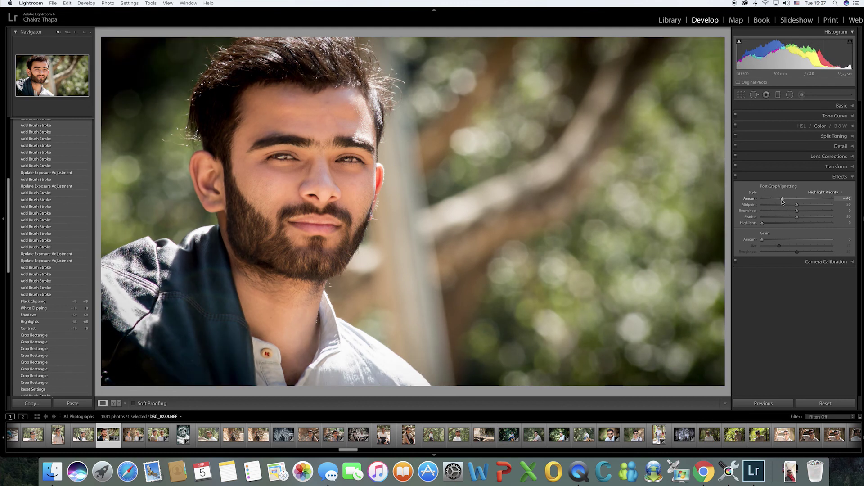
left_click_drag(782, 201, 782, 201)
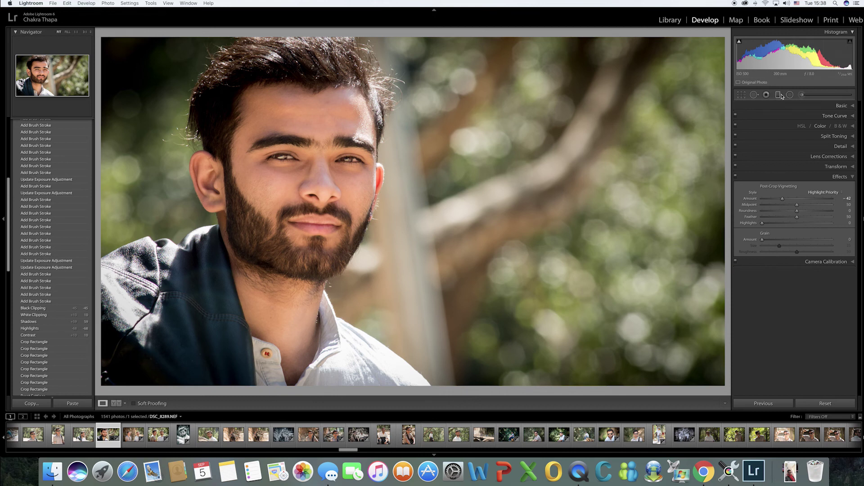
Draw a graduated filter over the right background and lower its exposure to about -0.89.
left_click(778, 95)
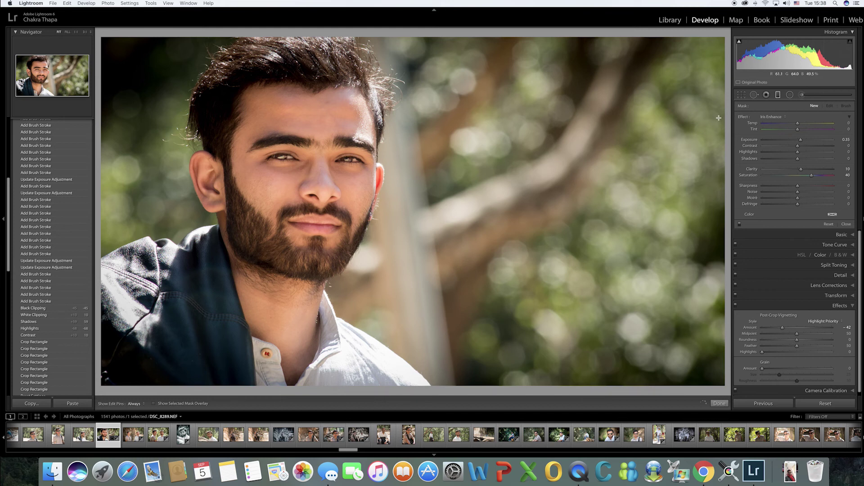
left_click_drag(718, 118, 554, 179)
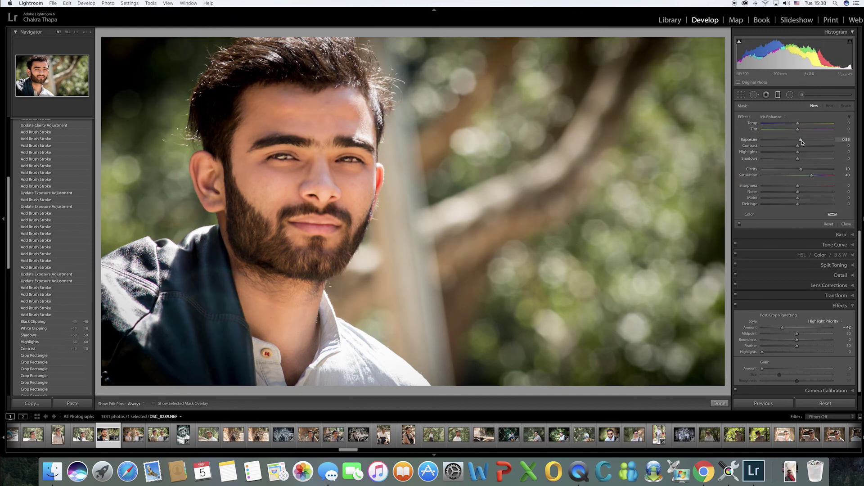
mouse_move(802, 143)
left_mouse_down()
mouse_move(789, 143)
mouse_move(803, 150)
left_mouse_up()
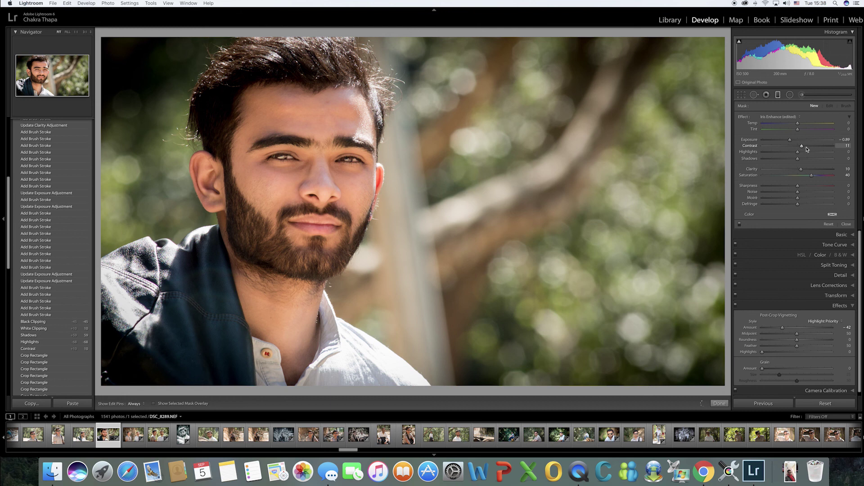
left_click(799, 119)
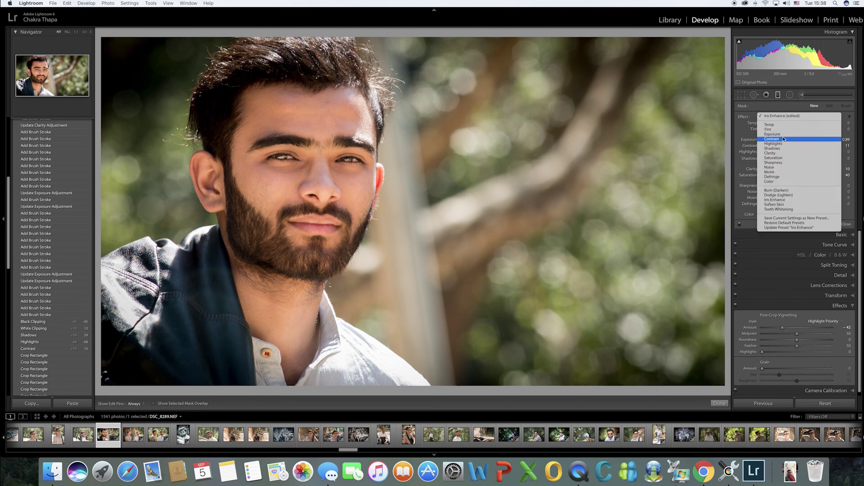
Pick the Exposure preset at about -1.05 and draw two graduated filters across the right background.
left_click(782, 134)
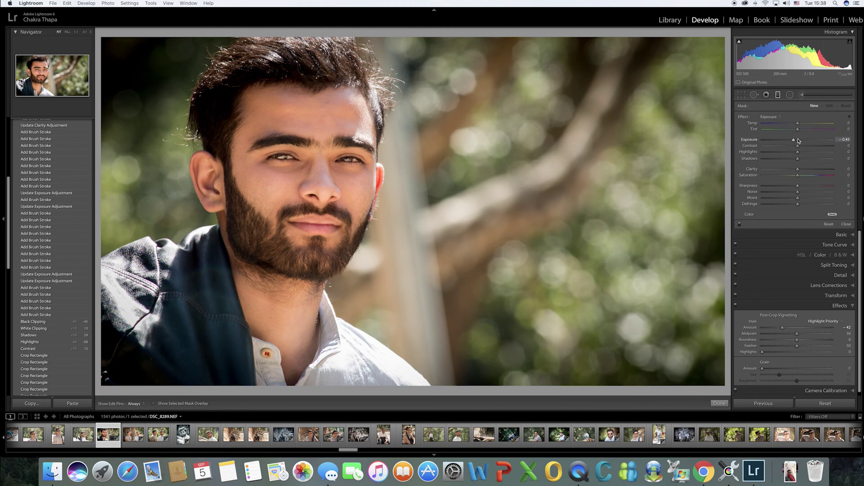
left_click_drag(794, 140, 791, 142)
left_click_drag(704, 156, 432, 175)
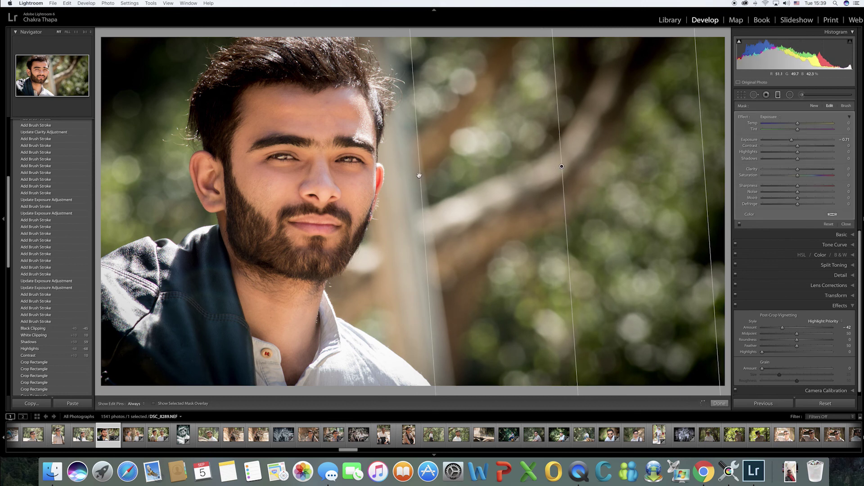
left_click(450, 172)
left_click_drag(493, 172, 393, 185)
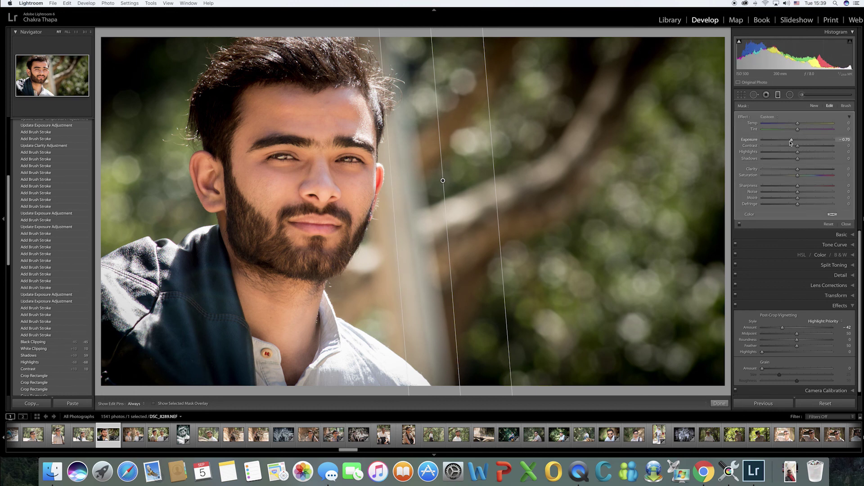
left_click(778, 95)
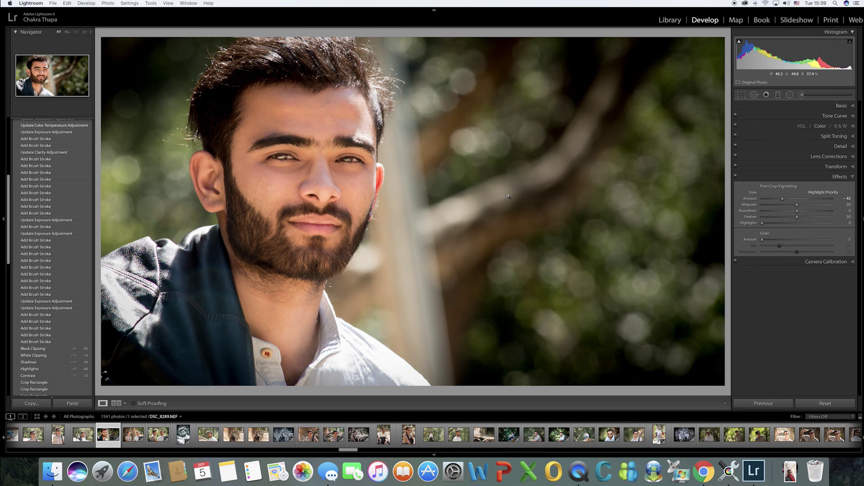
Export the photo as a watermarked JPEG to LR Edited, using a unique name for the existing file.
right_click(444, 172)
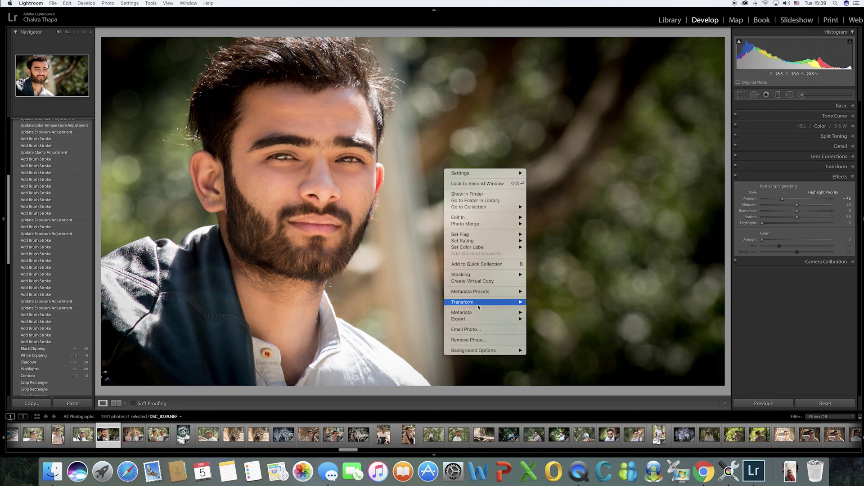
mouse_move(486, 319)
left_click(565, 320)
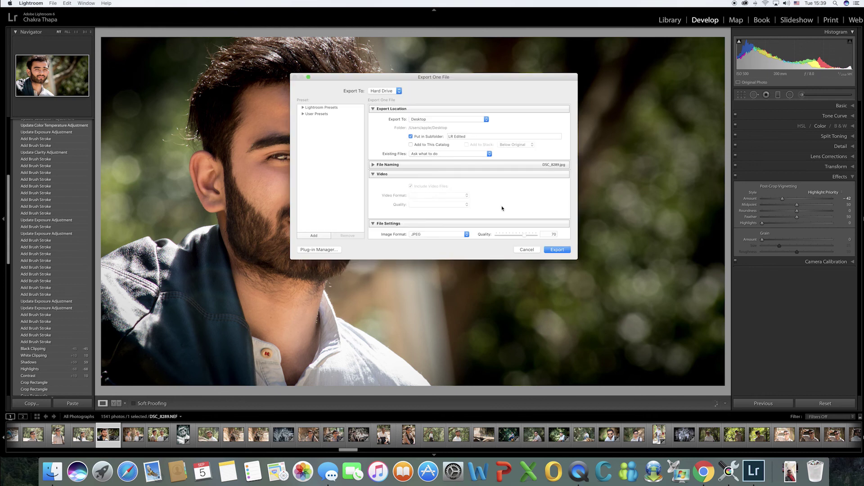
scroll(502, 208, "down", 10)
left_click(379, 200)
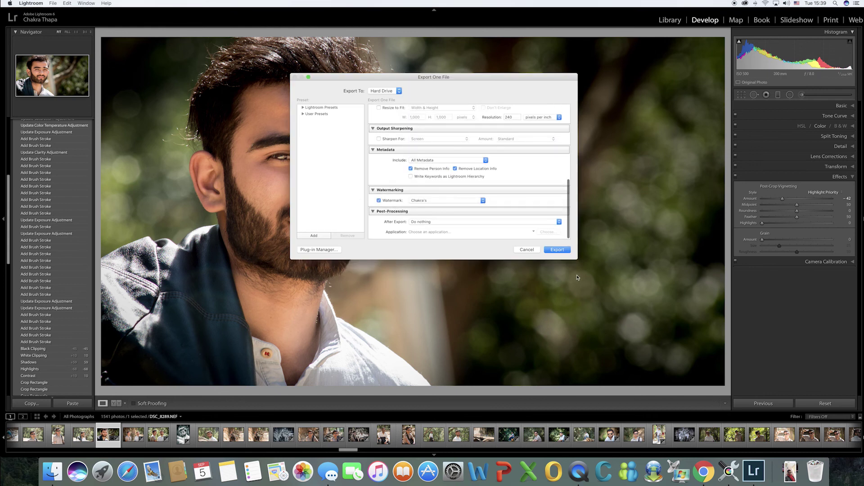
left_click(562, 251)
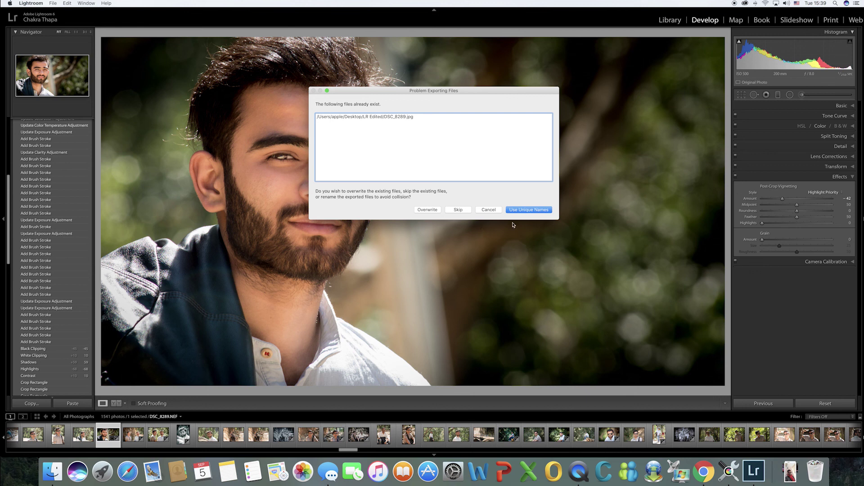
left_click(528, 210)
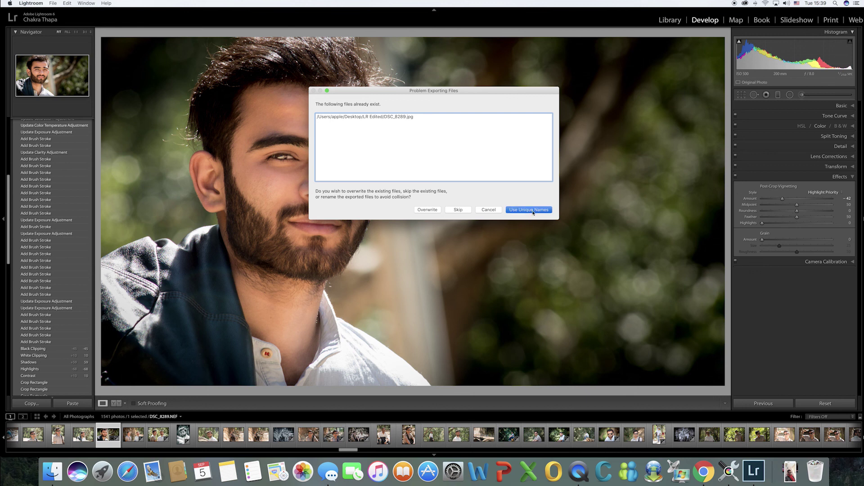